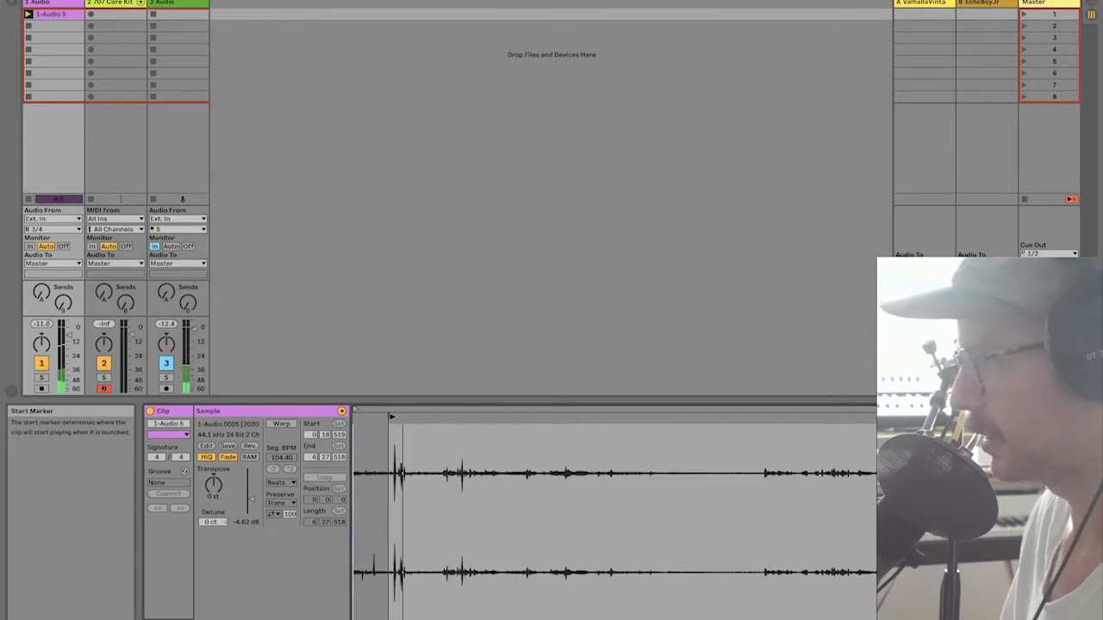
Step: Move the recorded clip's start marker to audition sections further into the recording, ending near its last part, and duplicate the clip twice
left_click_drag(398, 456, 763, 457)
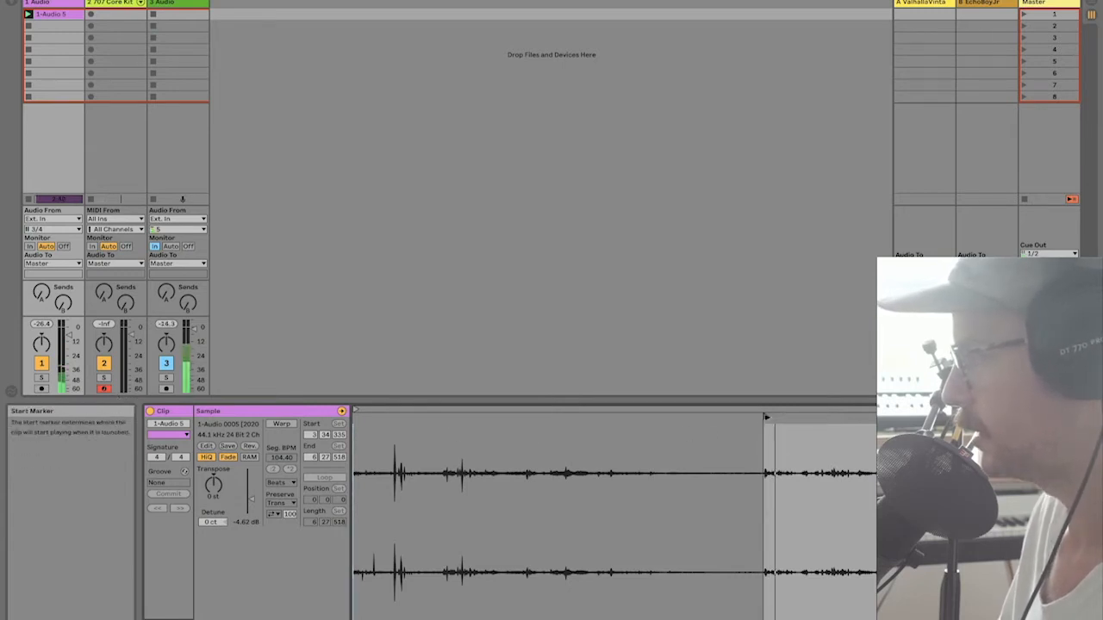
left_click_drag(767, 418, 989, 420)
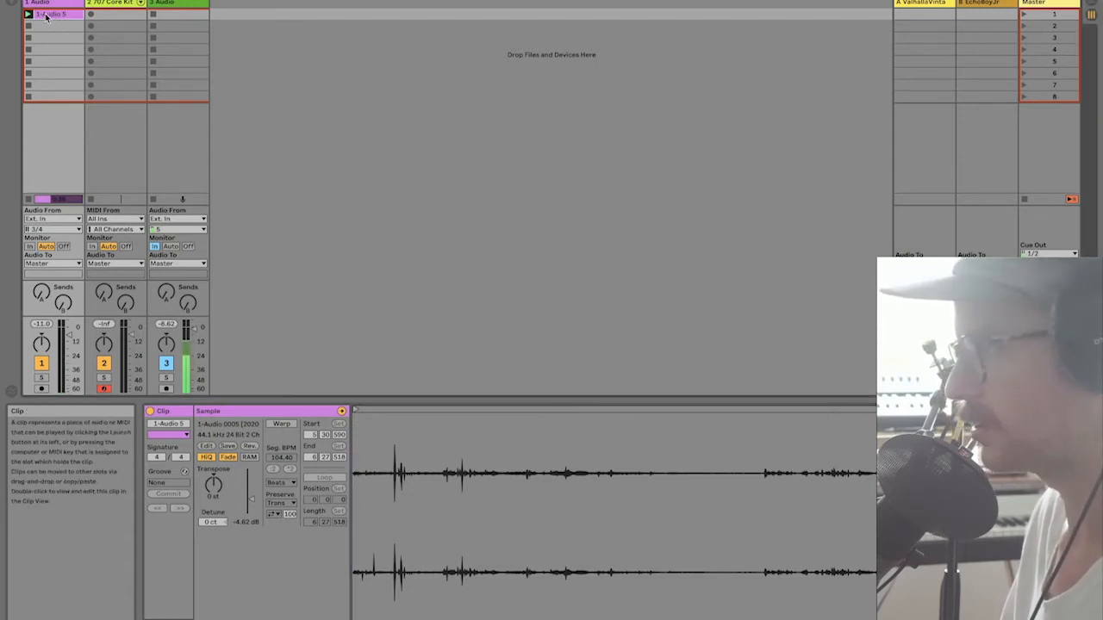
key("ctrl+d")
key("ctrl+d")
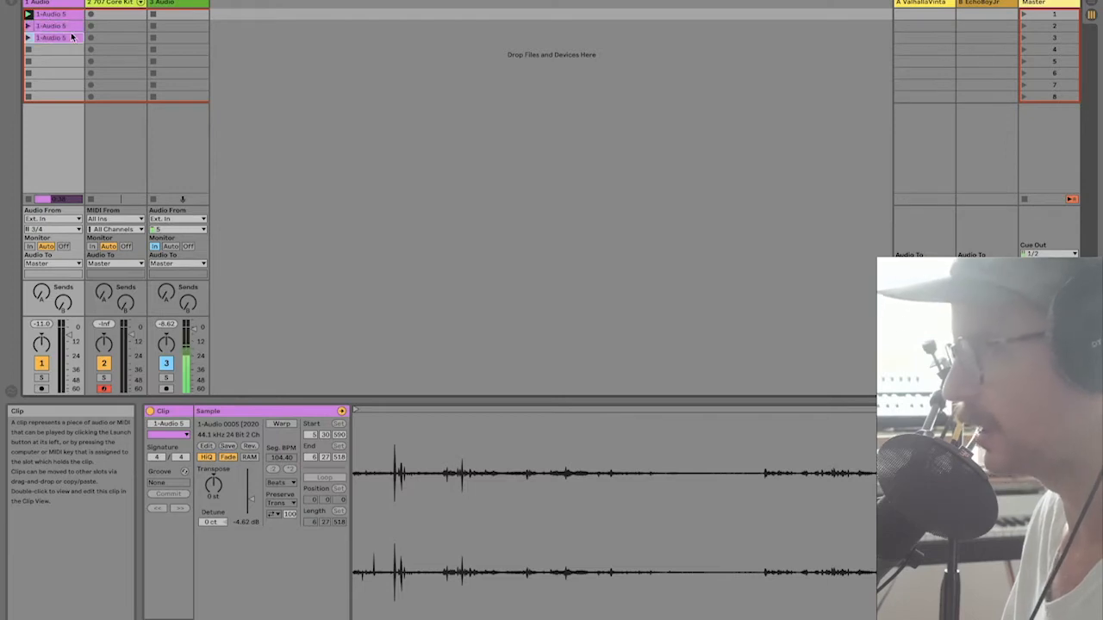
Step: Start the first clip near the recording's beginning, enable warping, and loop a five-bar region from bar 4
left_click(48, 15)
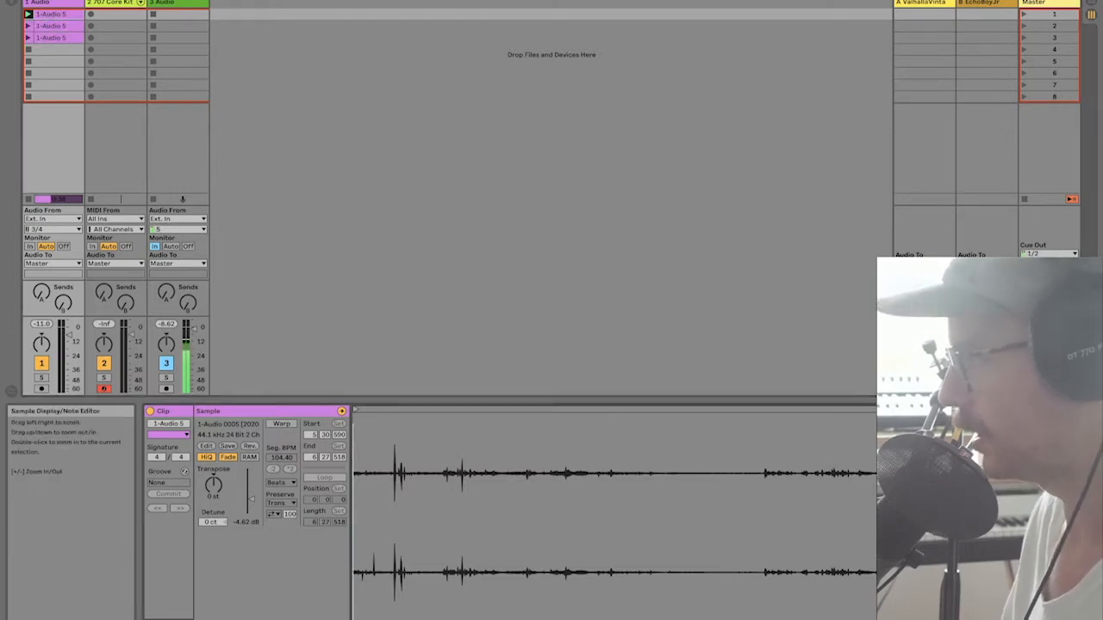
mouse_move(972, 416)
left_mouse_down()
mouse_move(303, 414)
mouse_move(365, 417)
left_mouse_up()
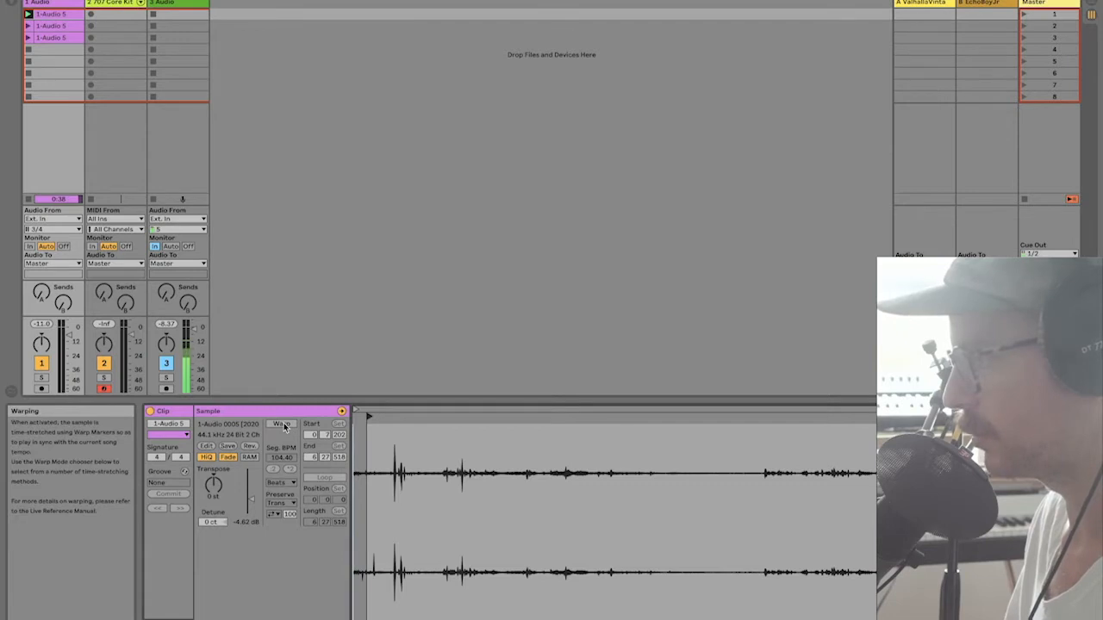
left_click(283, 426)
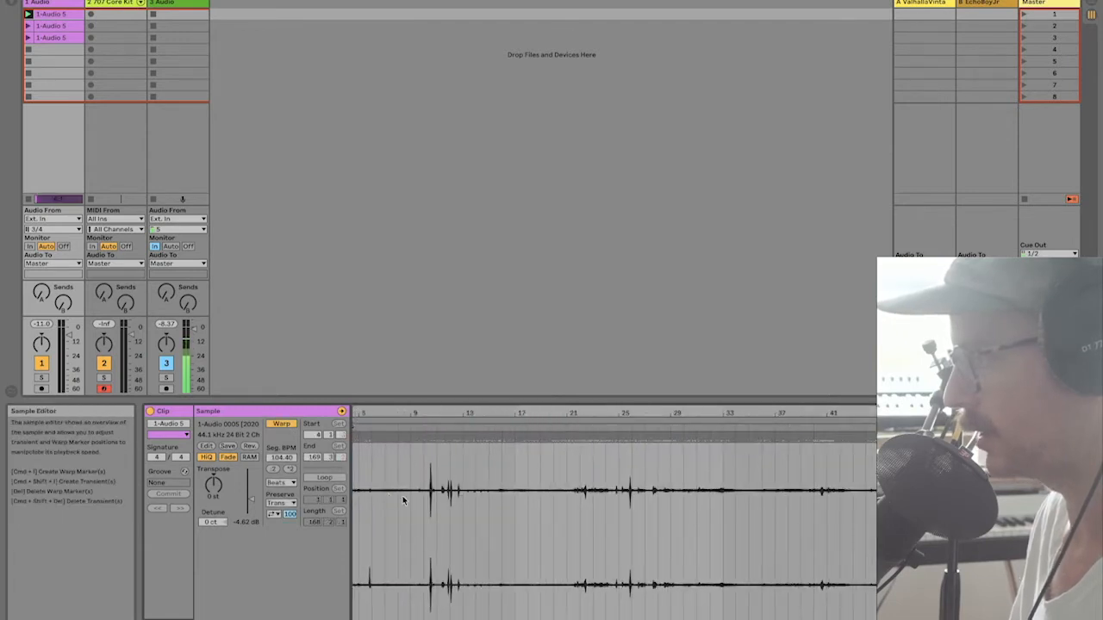
scroll(408, 460, "left", 3)
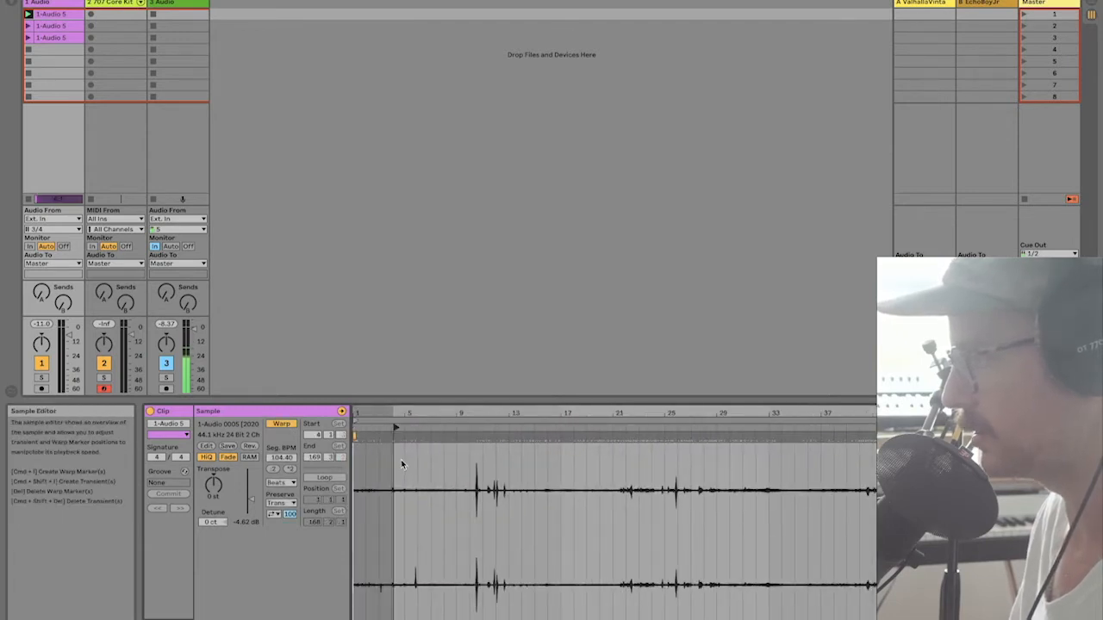
left_click(394, 461)
left_click_drag(392, 463, 456, 466)
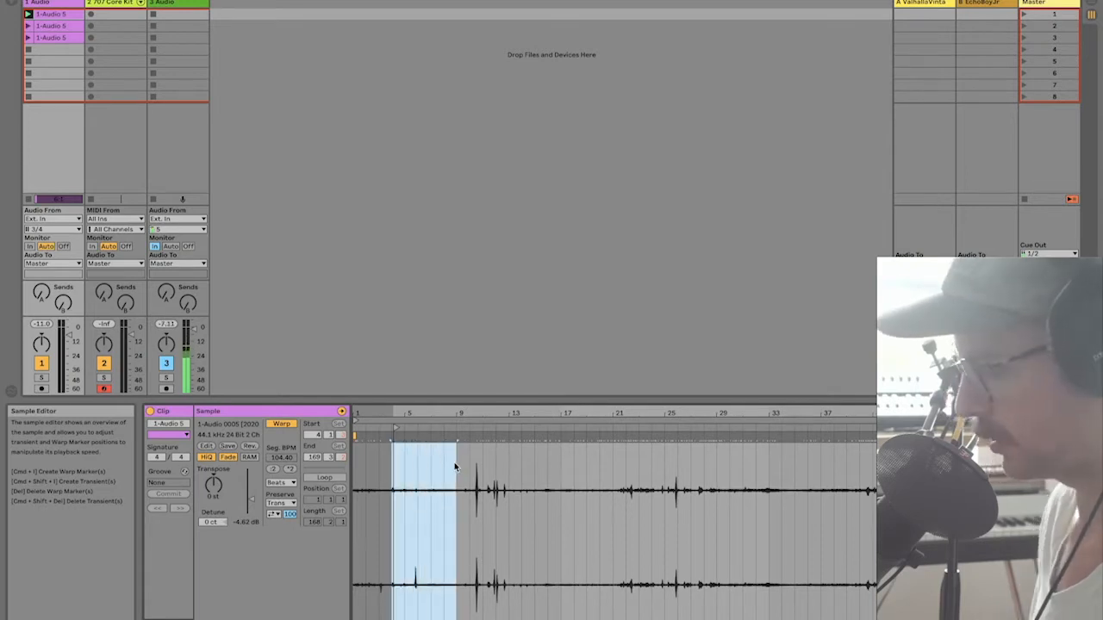
key("super+l")
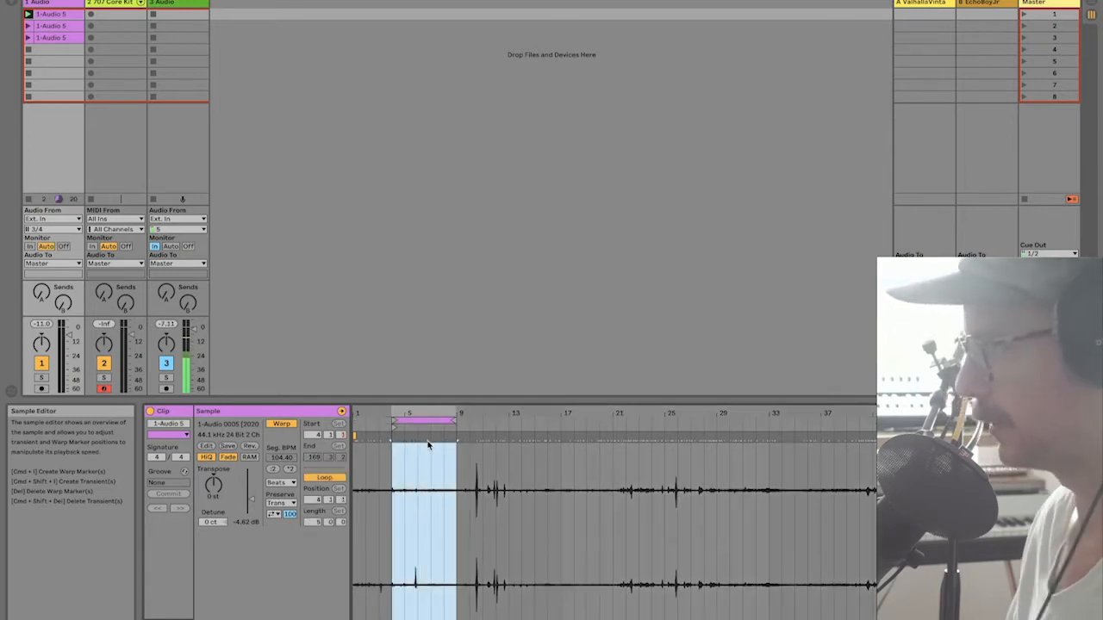
left_click_drag(413, 413, 413, 440)
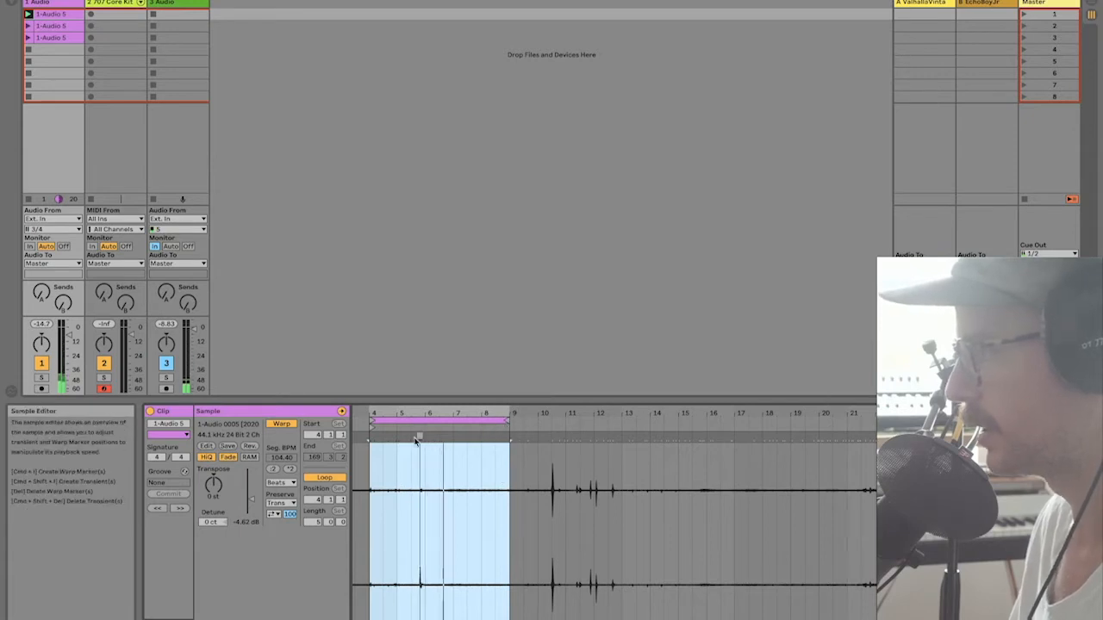
Step: Warp the second clip, move its start marker to bar 153, and turn on a five-bar loop from there
left_click(53, 26)
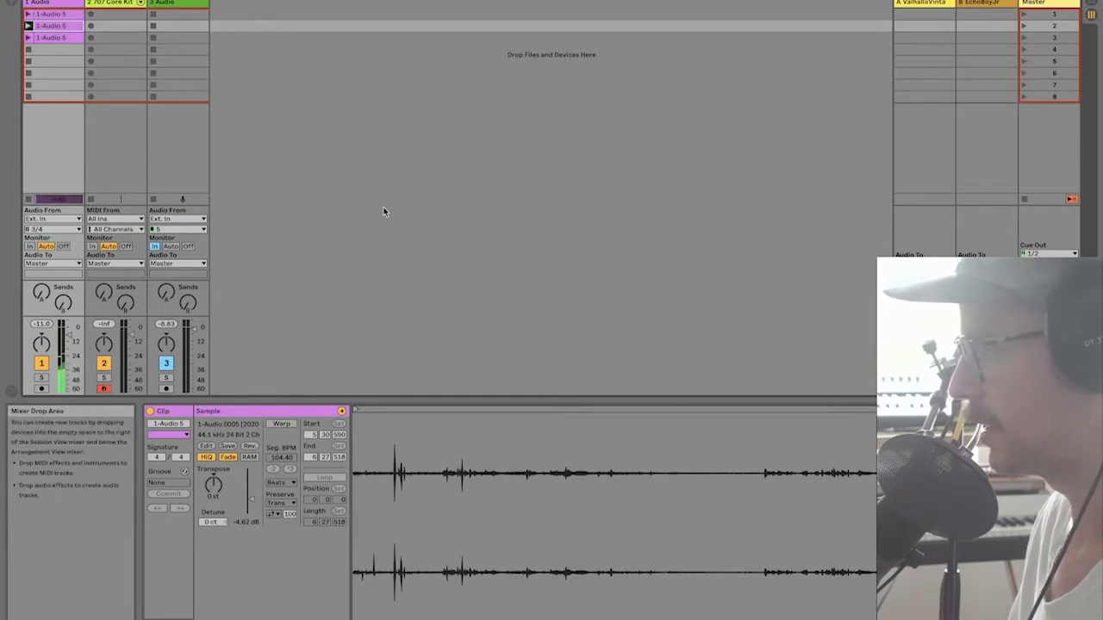
left_click(281, 424)
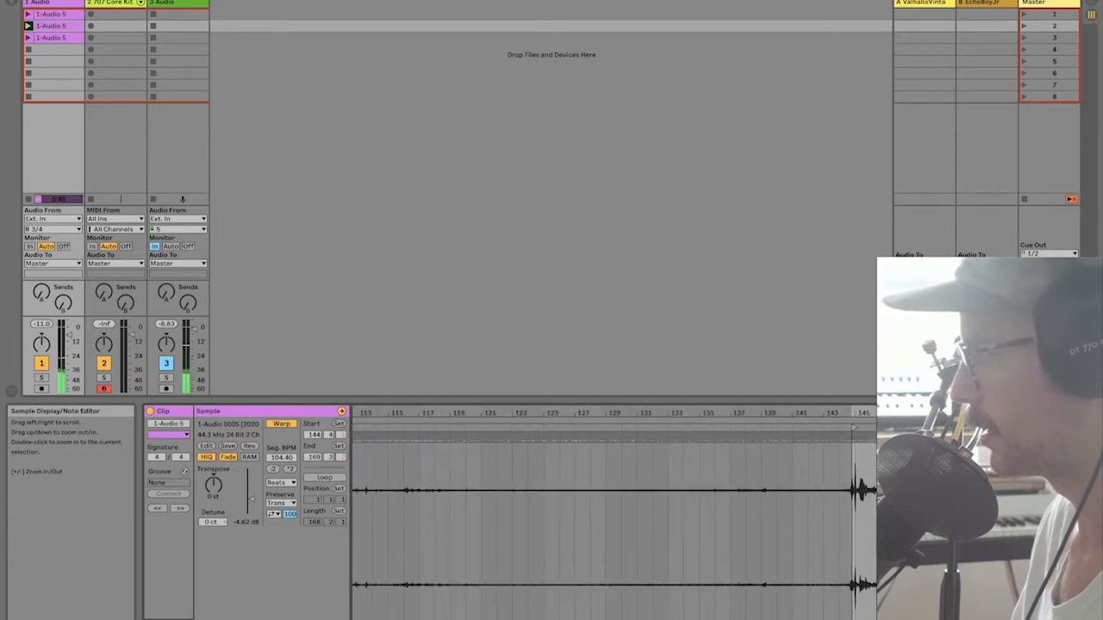
left_click_drag(850, 427, 967, 427)
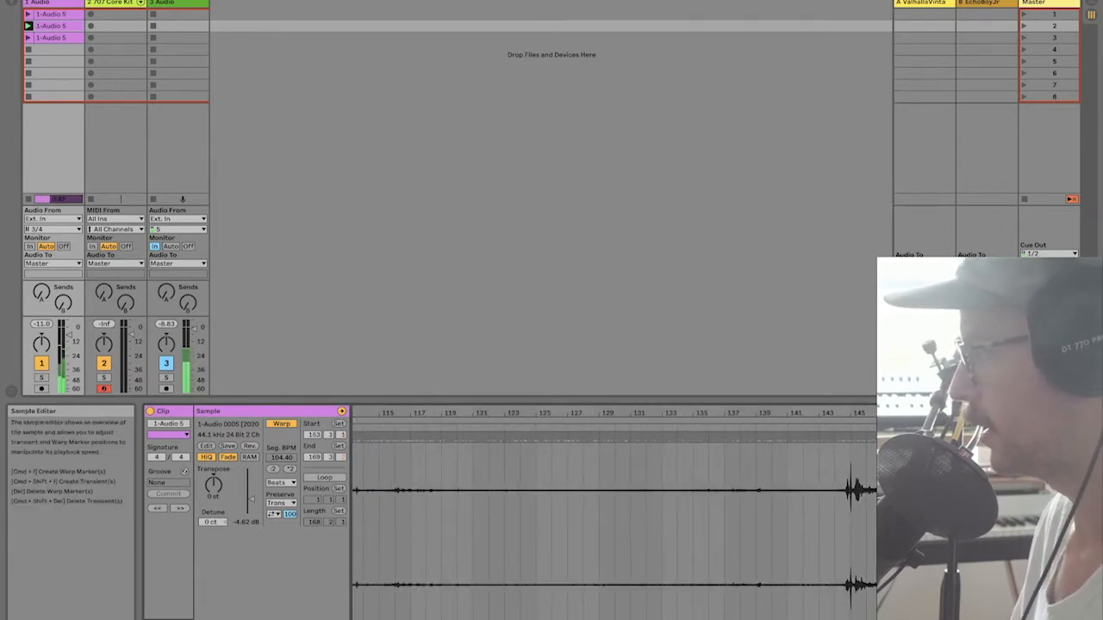
key("super+l")
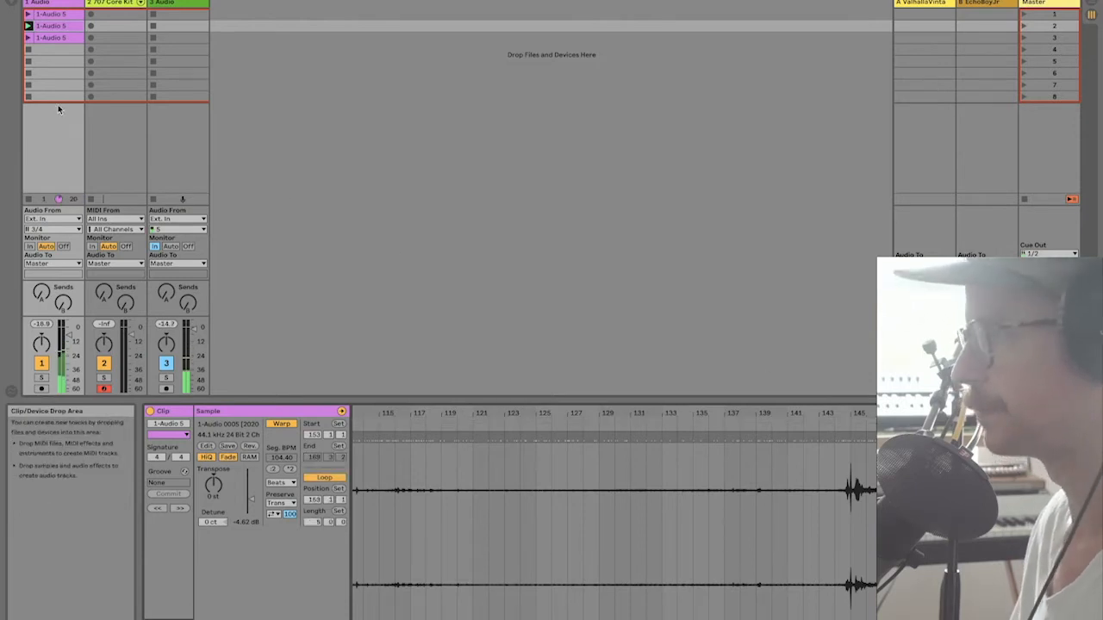
Step: Trim the third clip to the section around bars 94 to 118, then warp it and loop that region
left_click(55, 39)
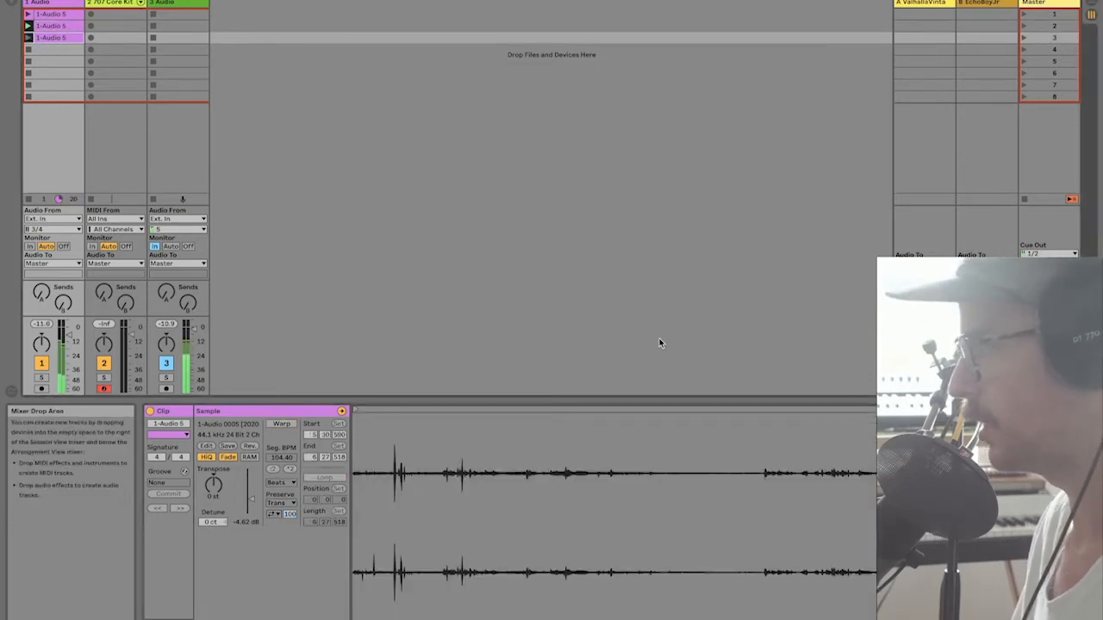
mouse_move(986, 449)
left_mouse_down()
mouse_move(738, 448)
mouse_move(780, 451)
mouse_move(766, 453)
left_mouse_up()
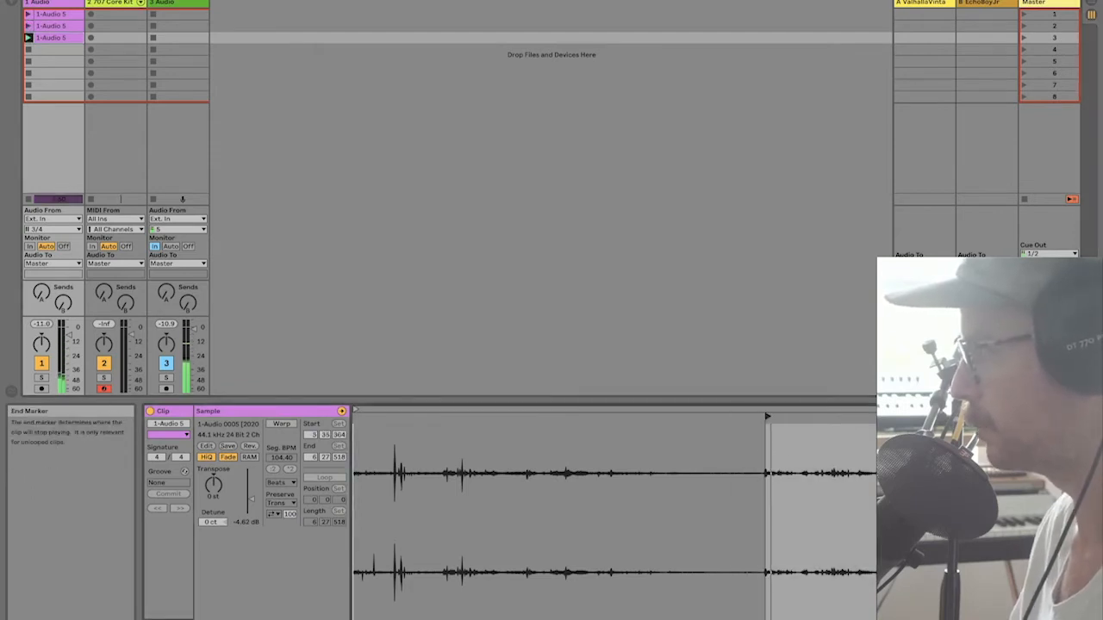
left_click_drag(1095, 417, 868, 417)
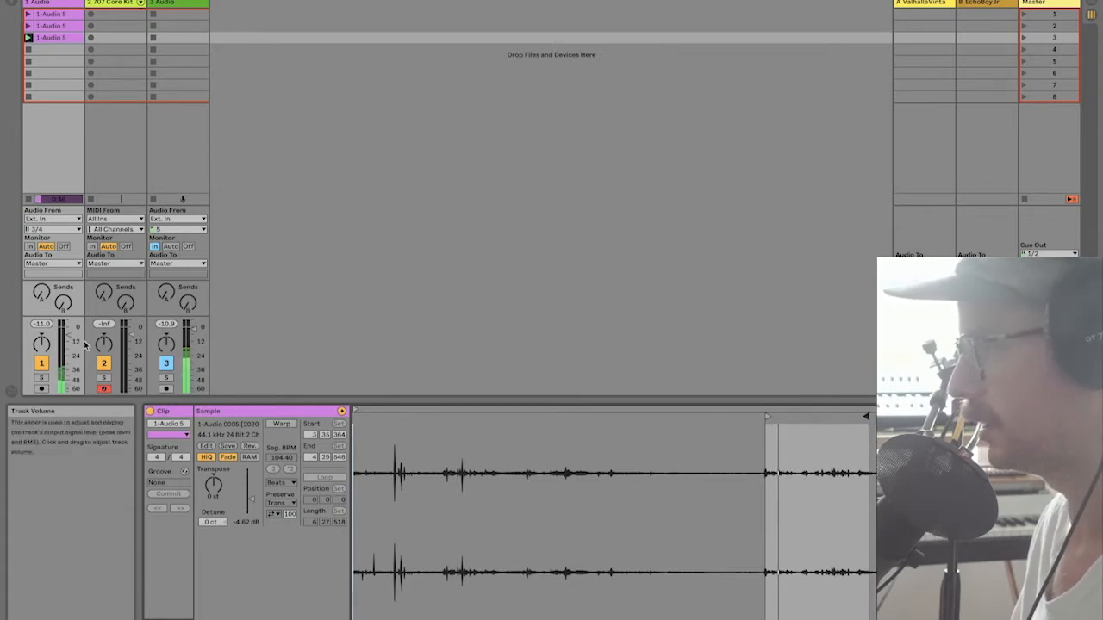
left_click(284, 425)
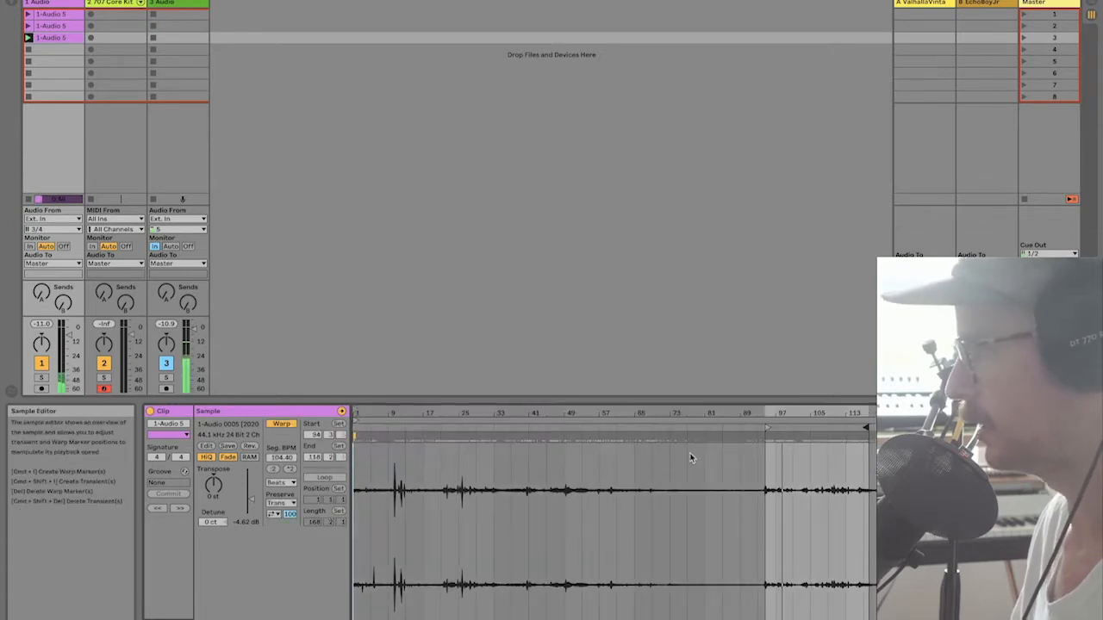
left_click_drag(767, 466, 869, 476)
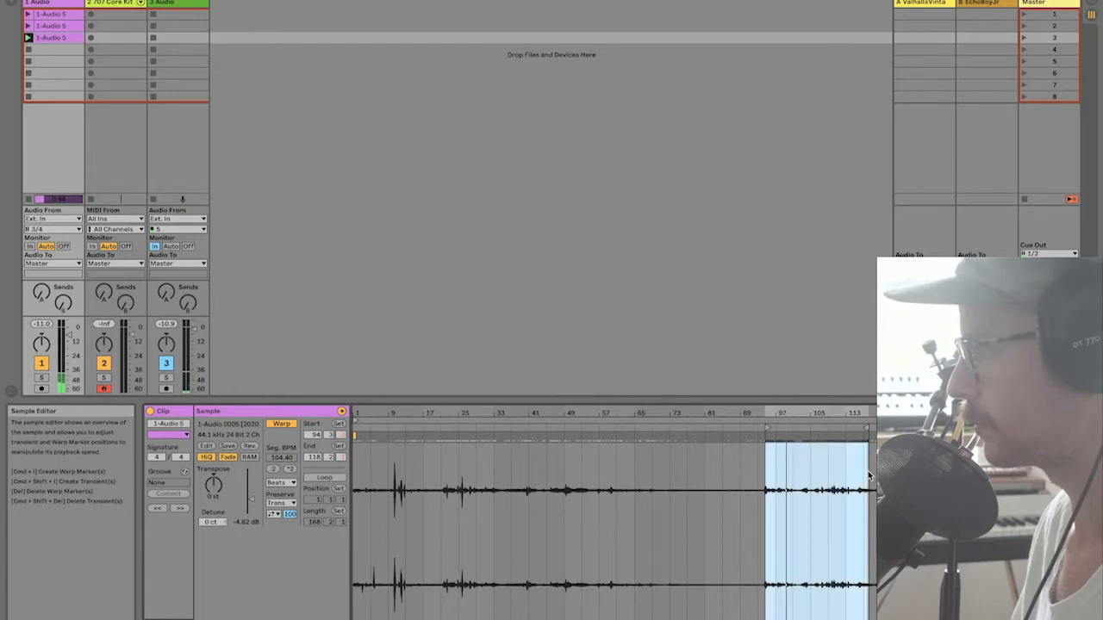
key("super+l")
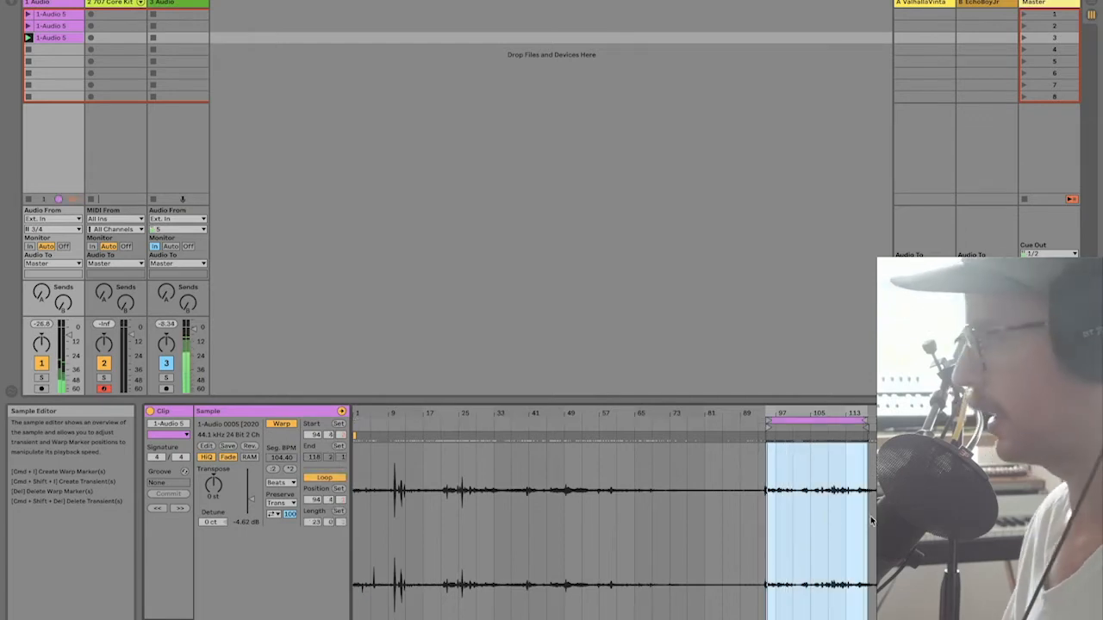
Step: Launch each of the three looped clips in turn to compare their sound
left_click(29, 15)
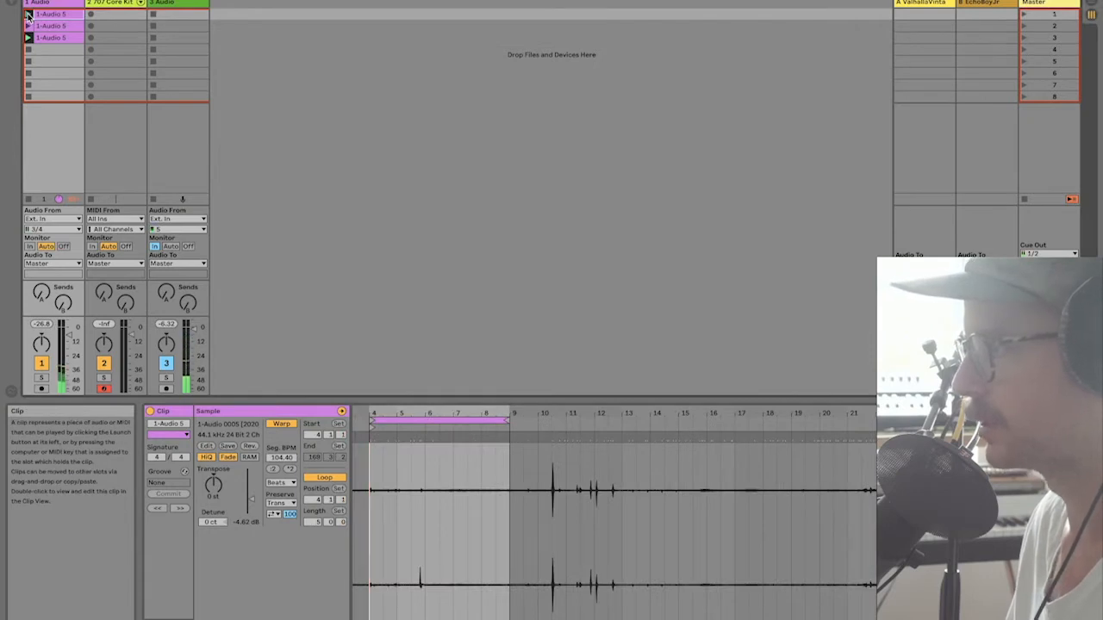
left_click(30, 27)
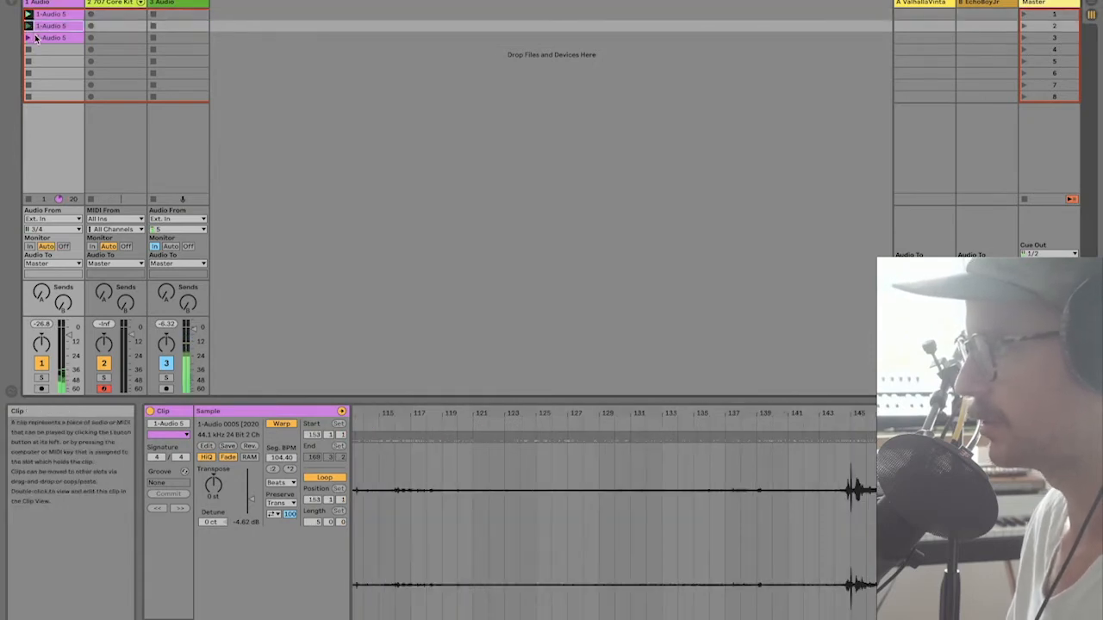
left_click(32, 38)
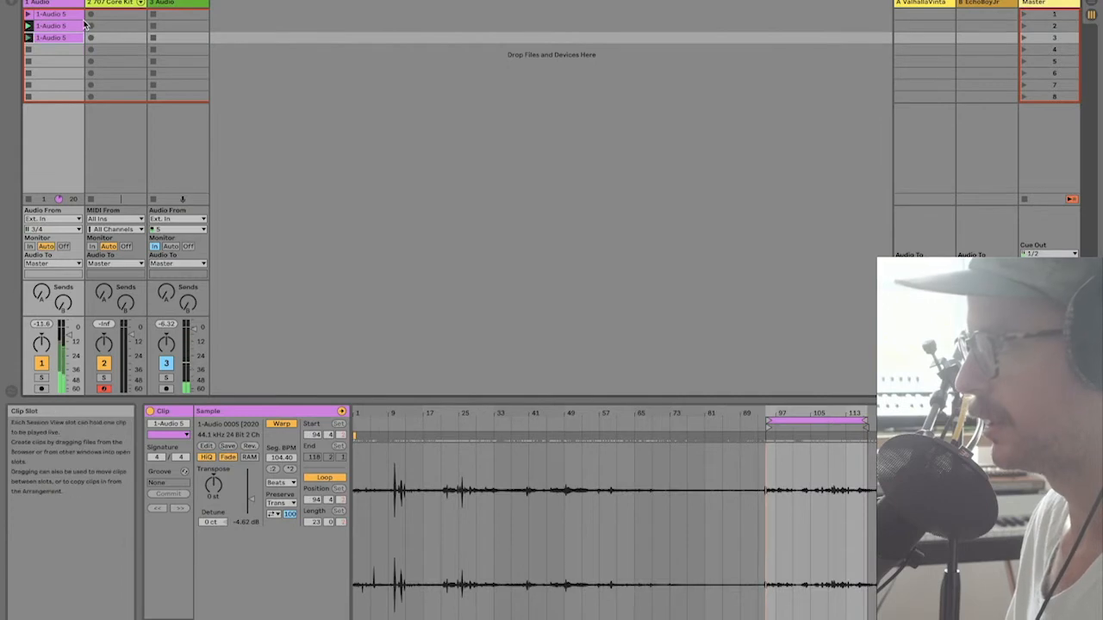
Step: Insert two audio tracks after the first and move the second and third clips onto them in scene 1
left_click(55, 3)
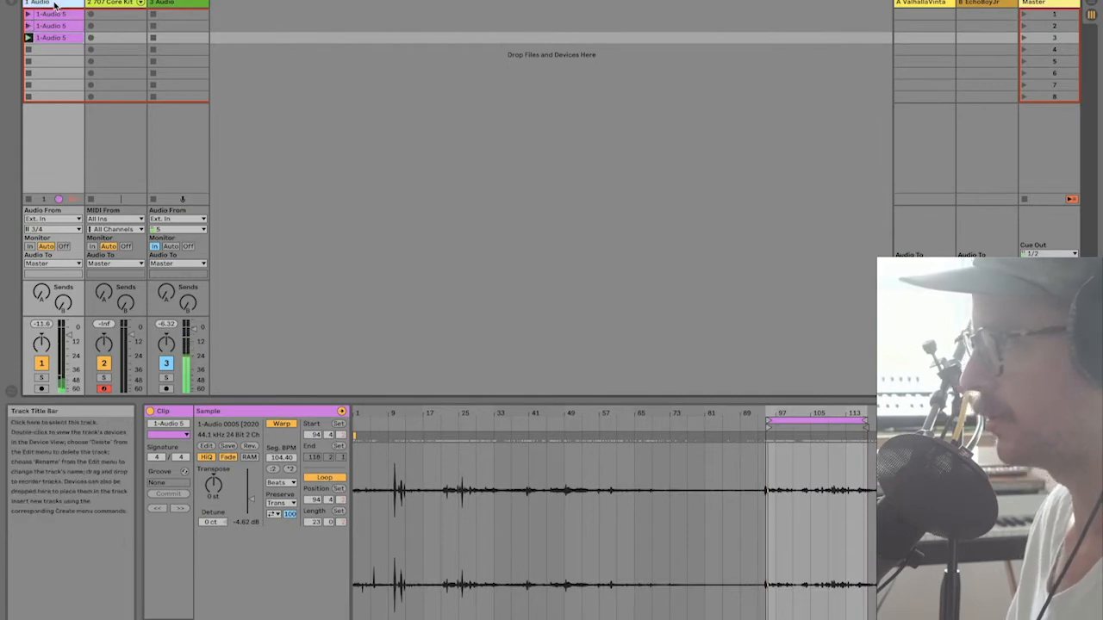
key("ctrl+t")
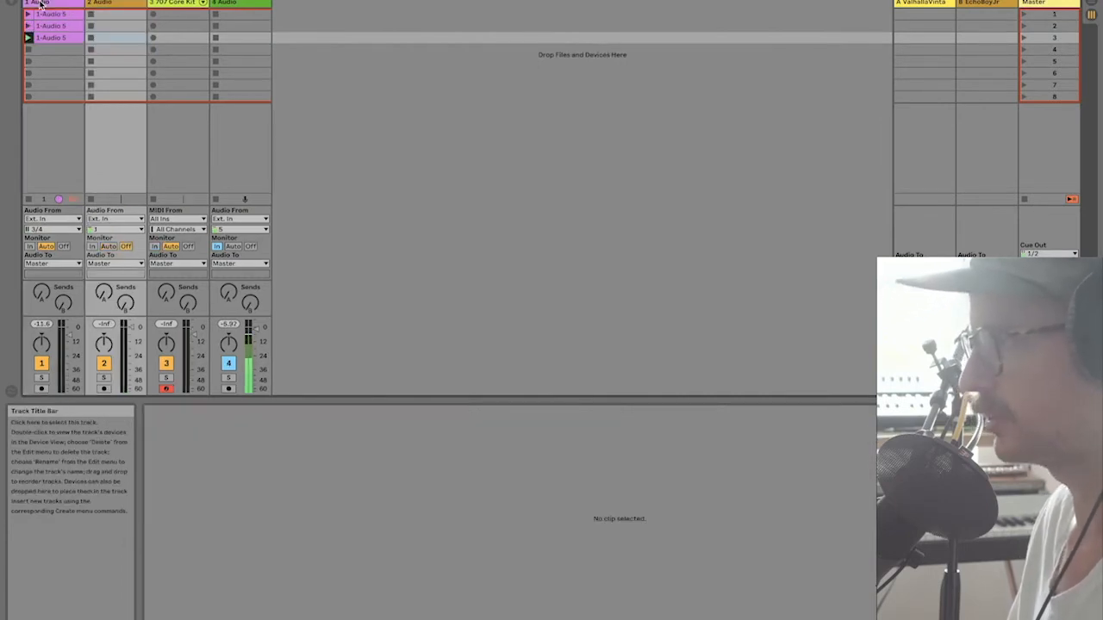
key("ctrl+t")
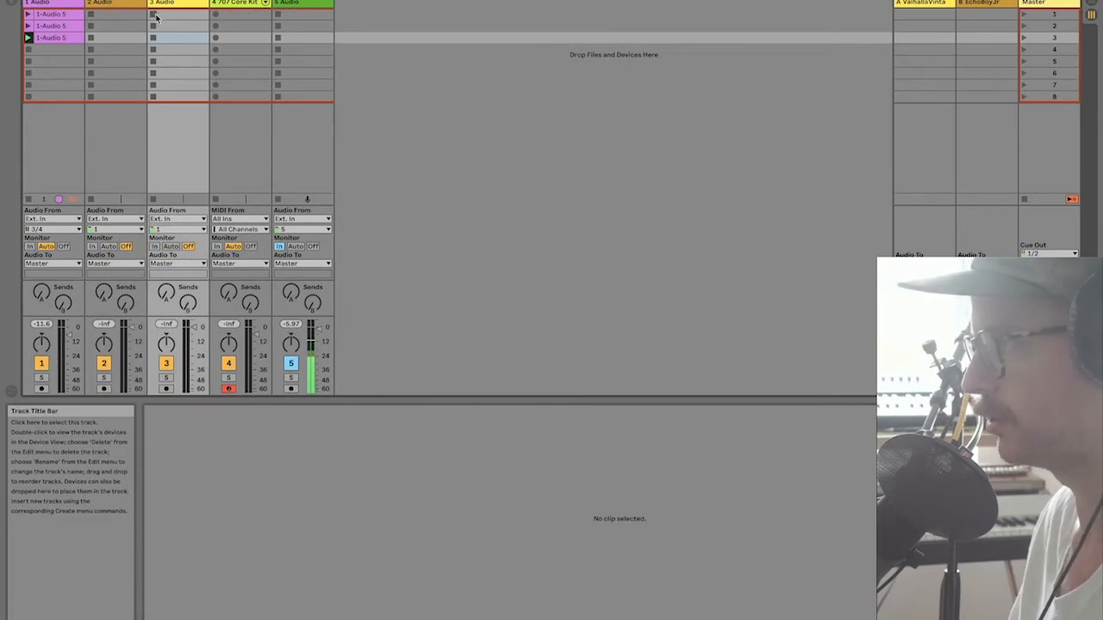
left_click_drag(56, 26, 157, 16)
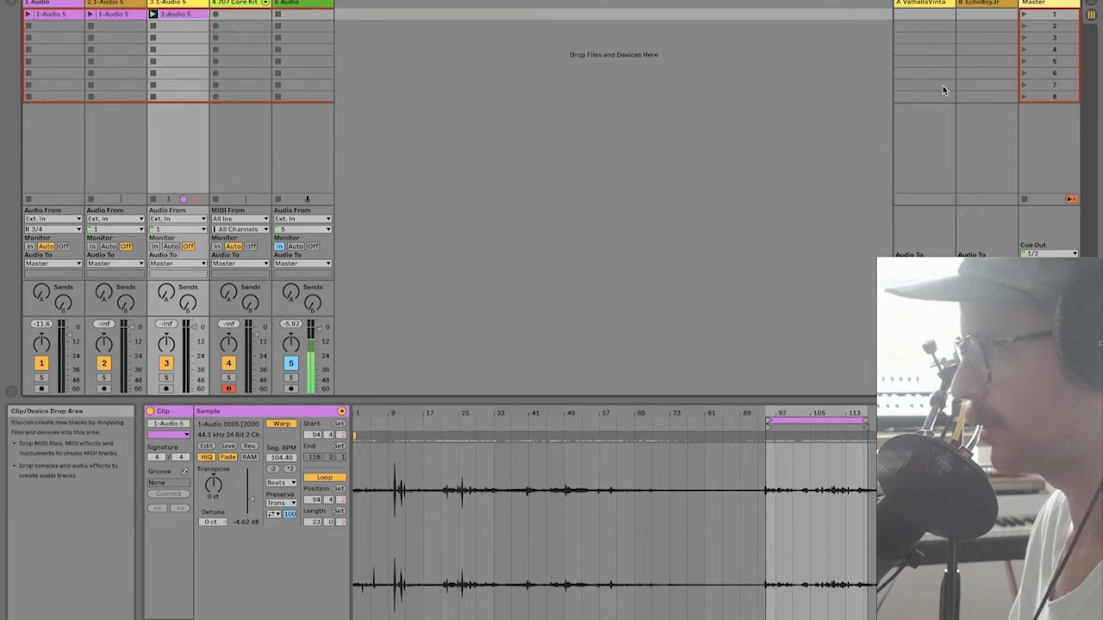
Step: Launch scene 1 to hear all three clips together, and briefly solo the first track
left_click(1024, 14)
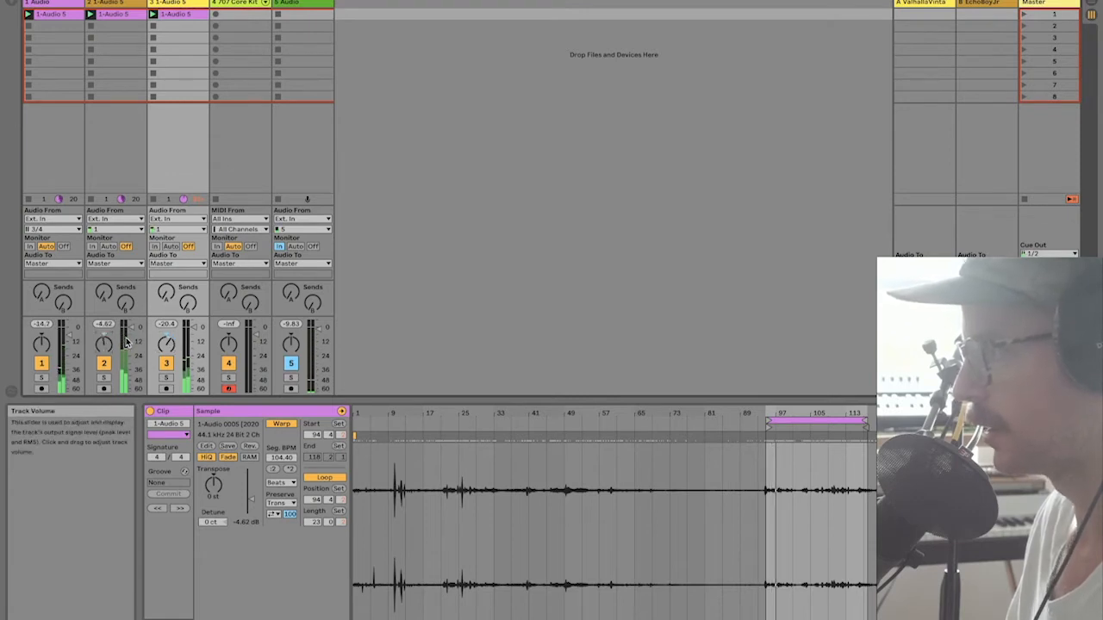
left_click(41, 377)
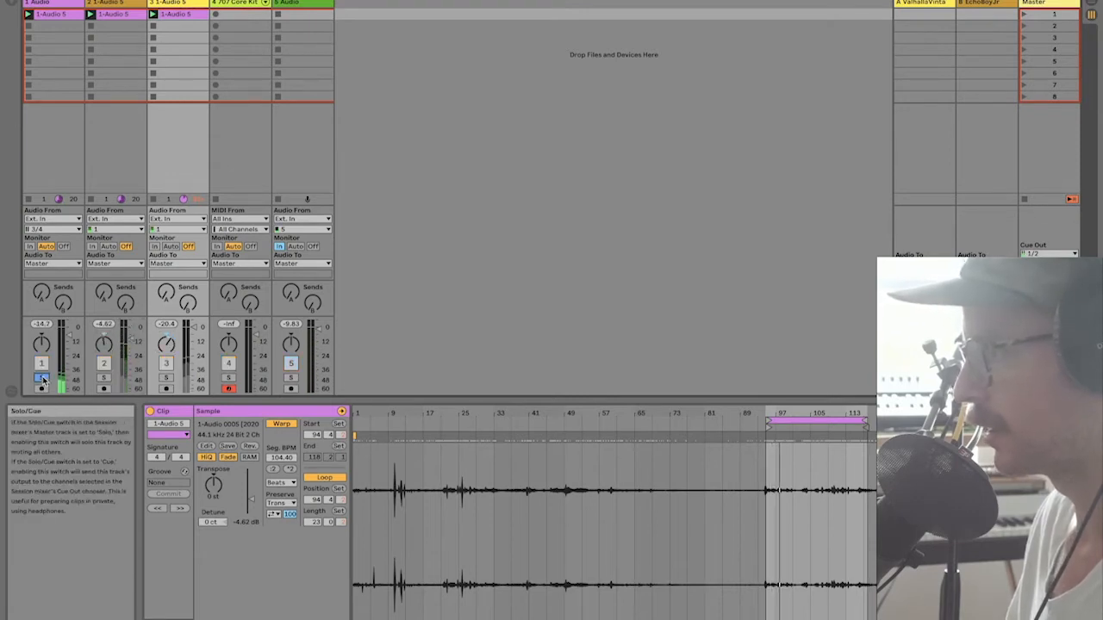
left_click(41, 377)
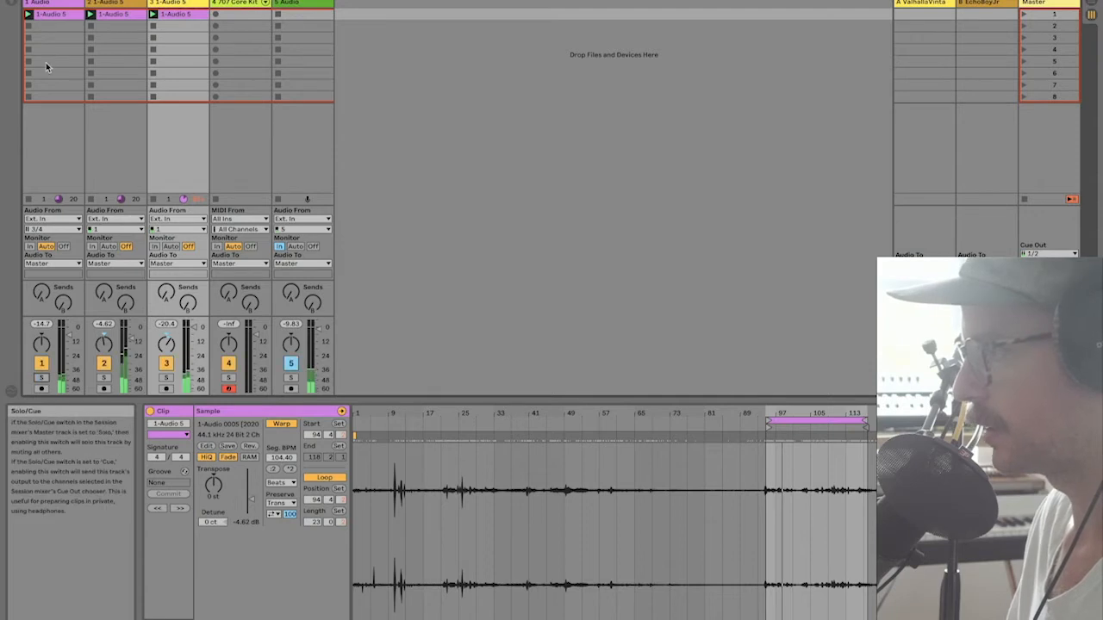
Step: Rename the first track BUGS and the second track FLAMES
left_click(43, 3)
key("ctrl+r")
type("BUGS")
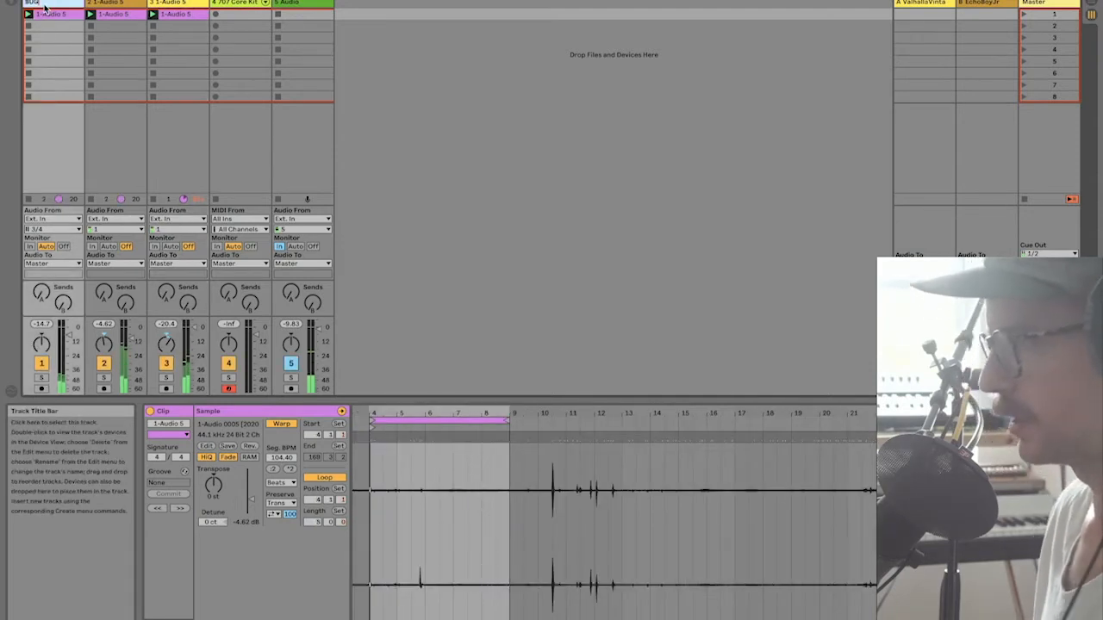
key("Return")
key("Tab")
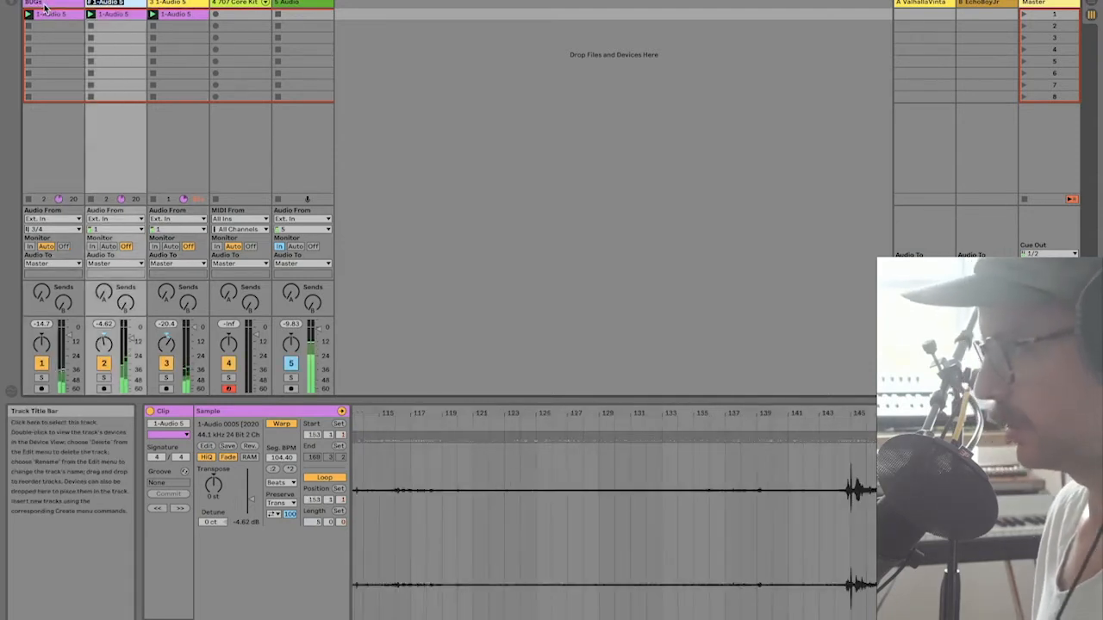
type("FLAMES")
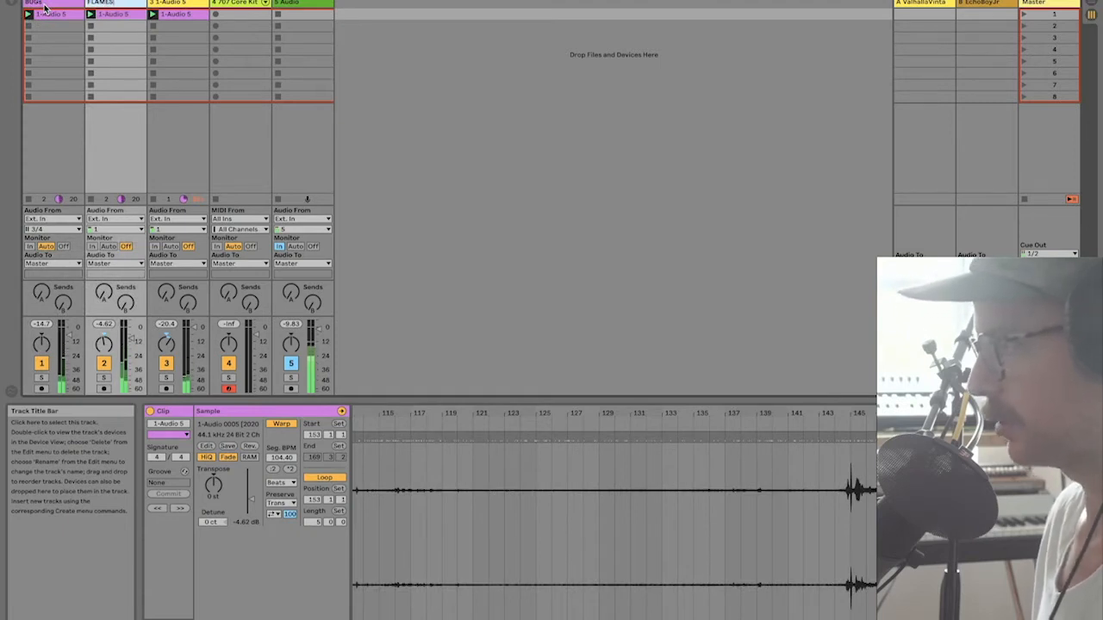
key("Tab")
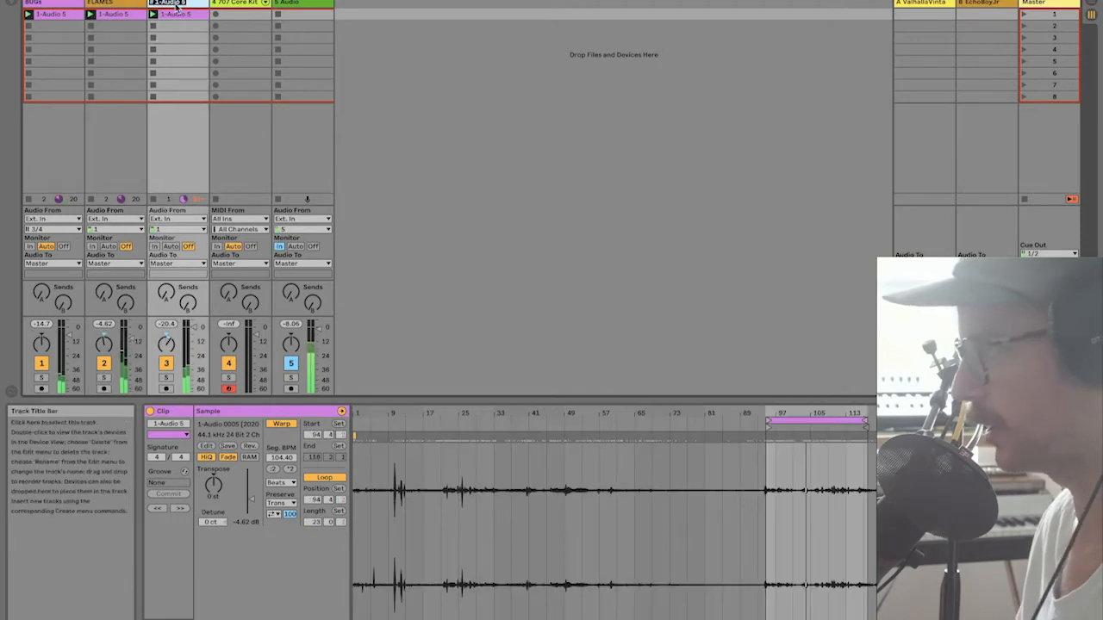
Step: Rename the third audio track RAMBLING
left_click(167, 378)
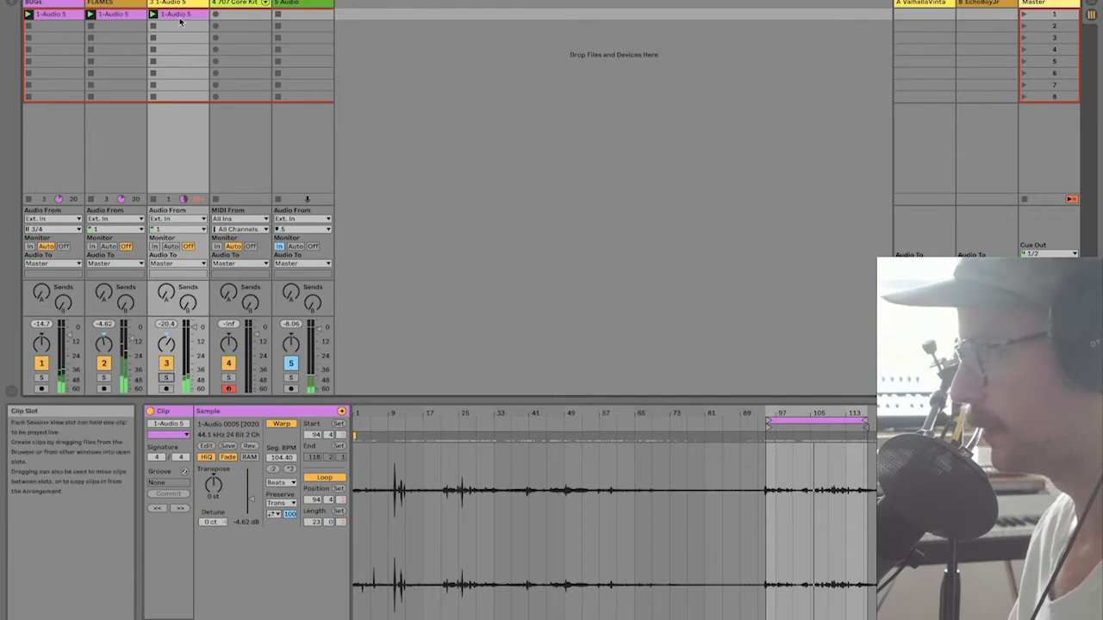
key("ctrl+r")
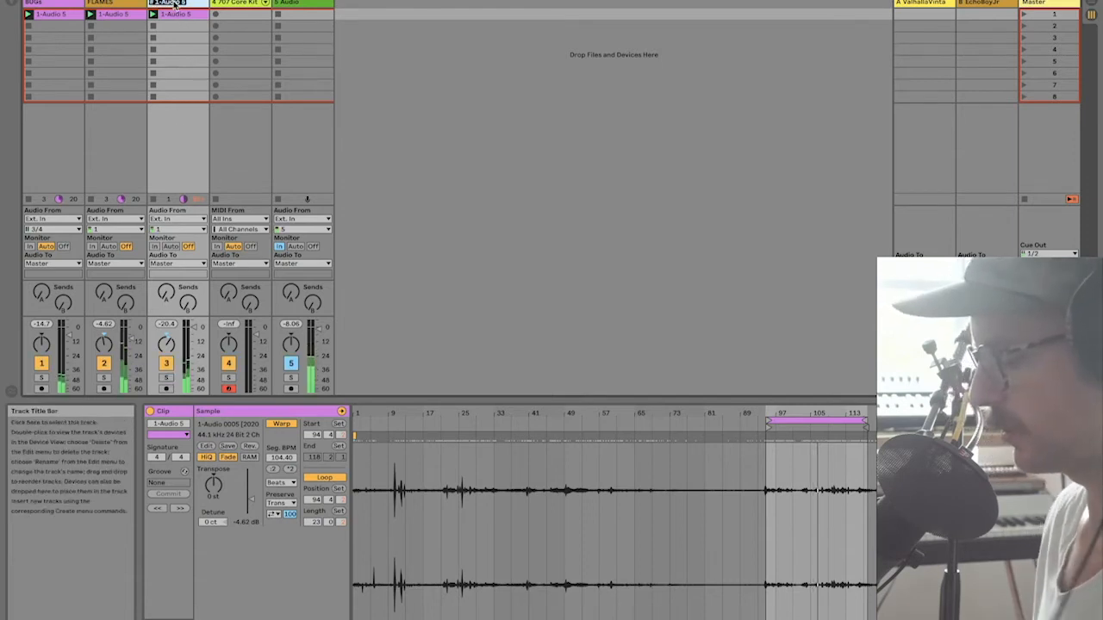
type("RAMBLING")
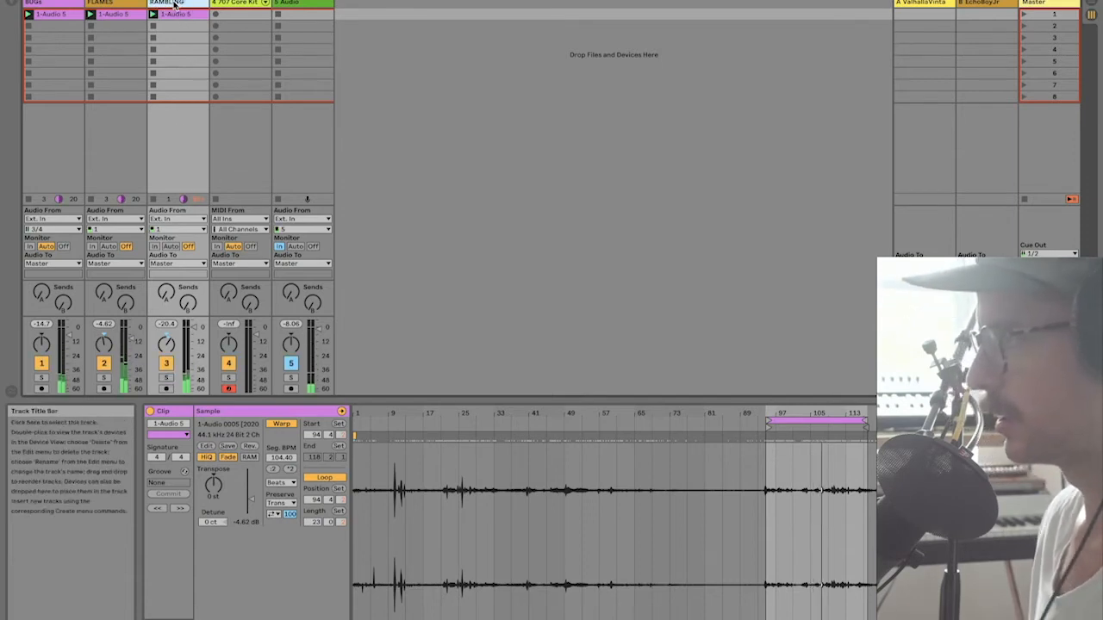
key("Return")
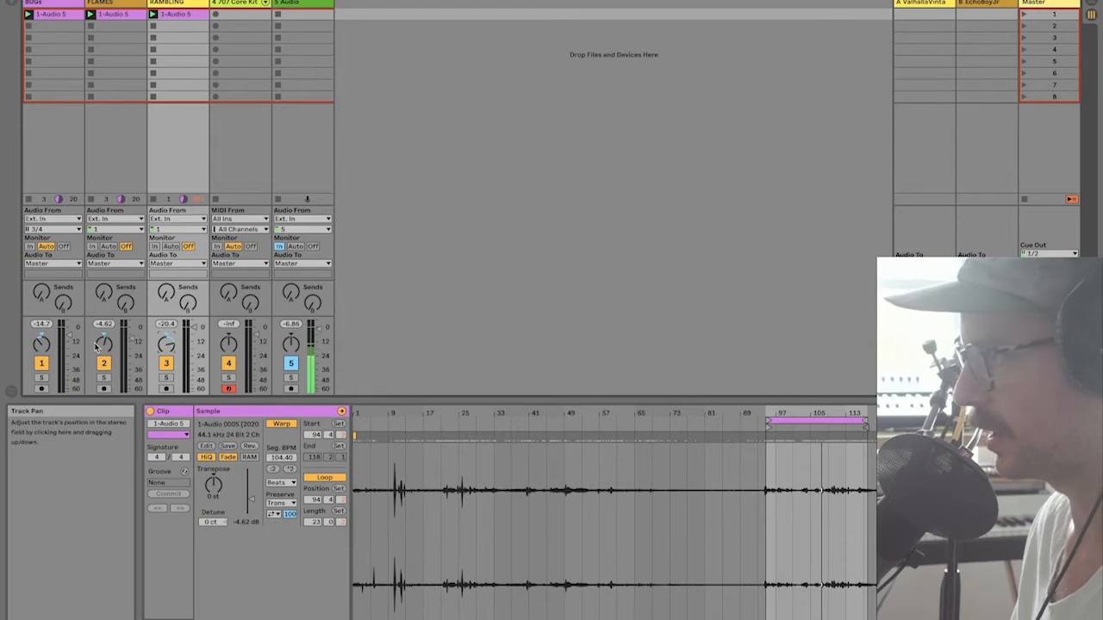
Step: Group the BUGs, FLAMES and RAMBLING tracks and name the group AMBIENCE
left_click(58, 4)
left_click(182, 3)
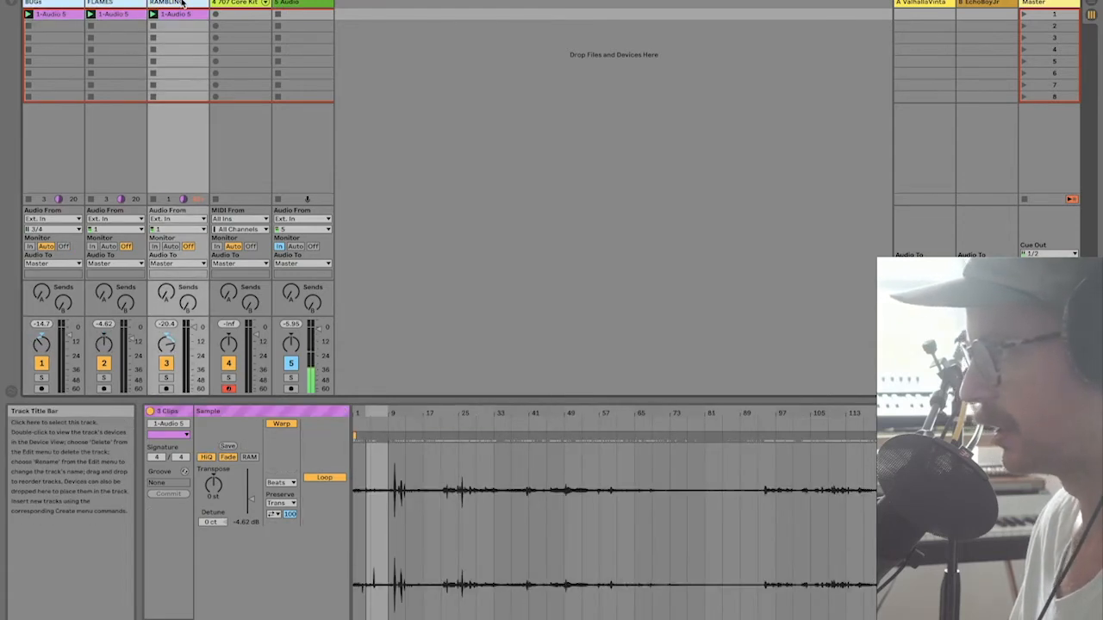
key("ctrl+g")
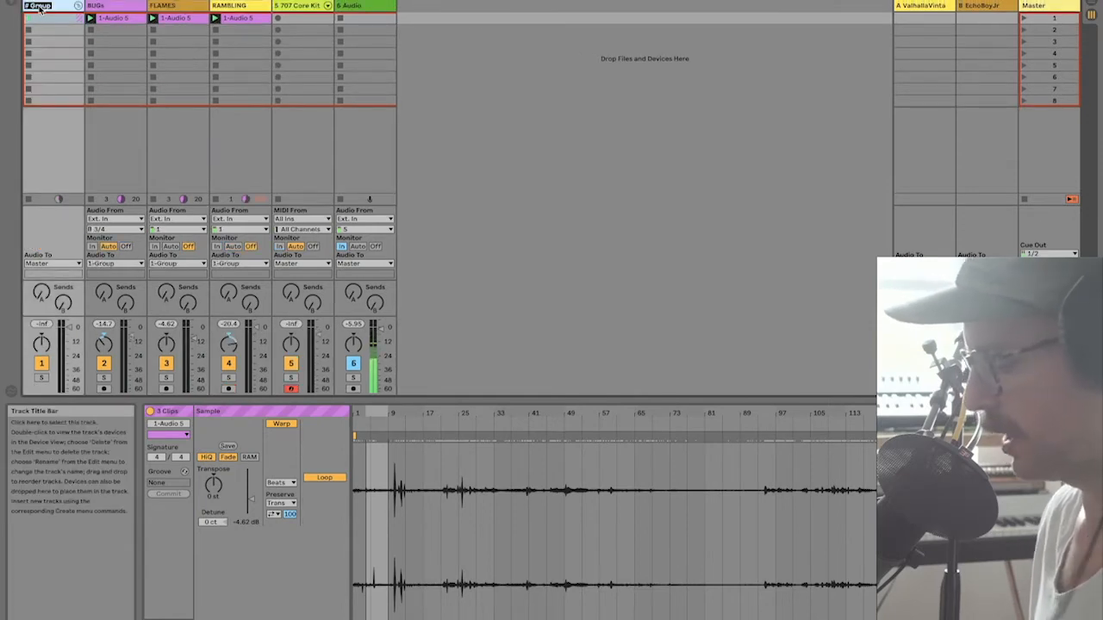
type("IENCE")
key("Return")
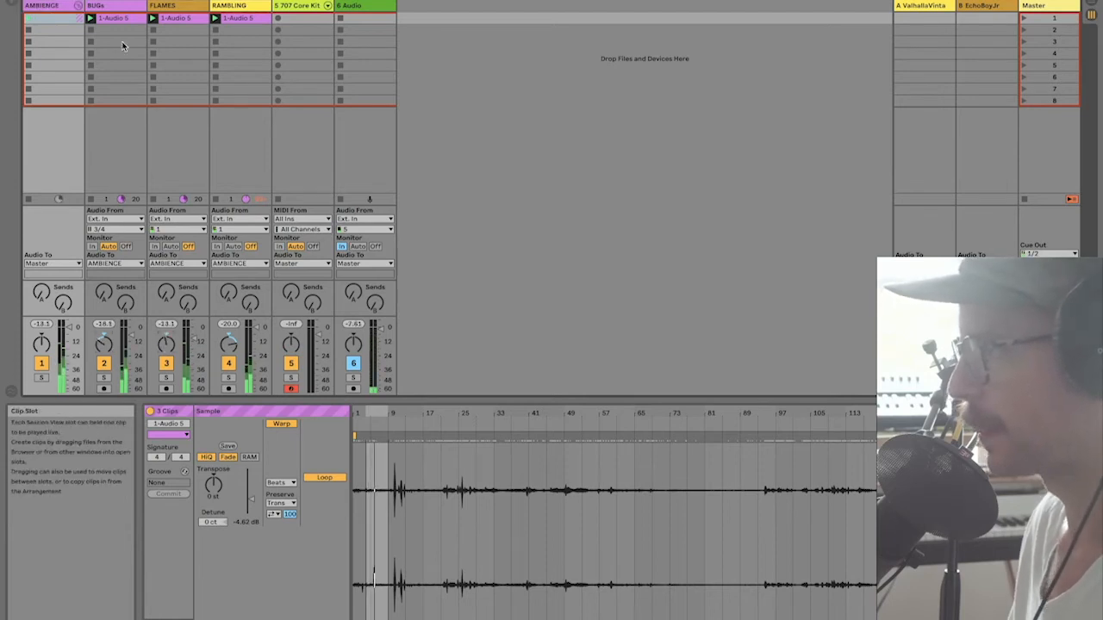
Step: Add EQ Eight to the BUGs track and reduce its lows and highs, with a mid dip of about 3.8 dB near 1 kHz
left_click(109, 7)
key("super+alt+b")
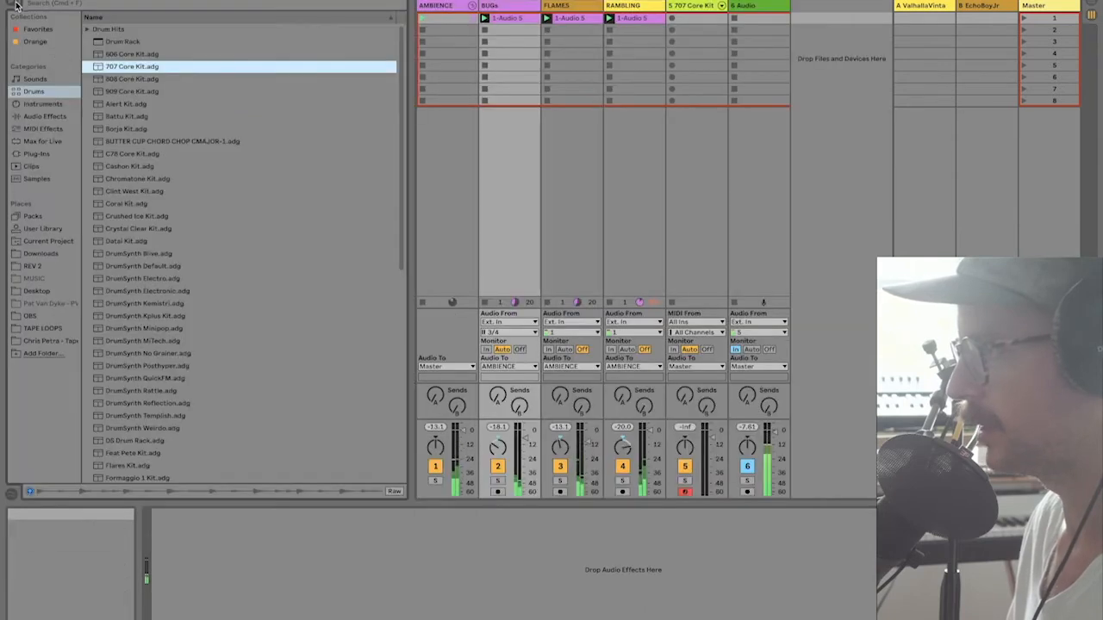
left_click(52, 118)
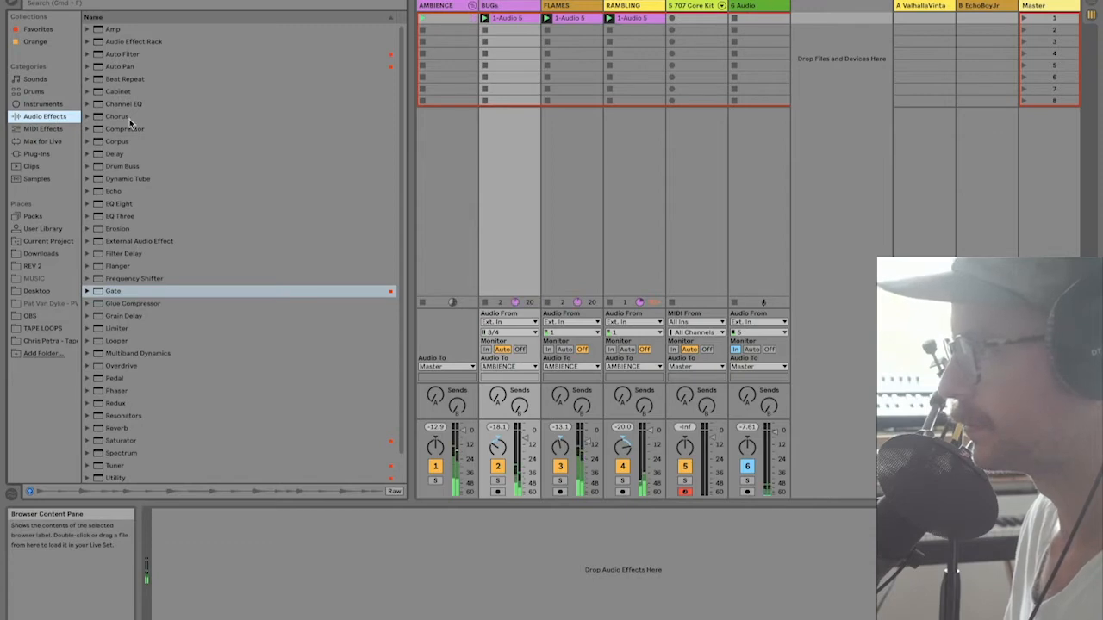
left_click(125, 203)
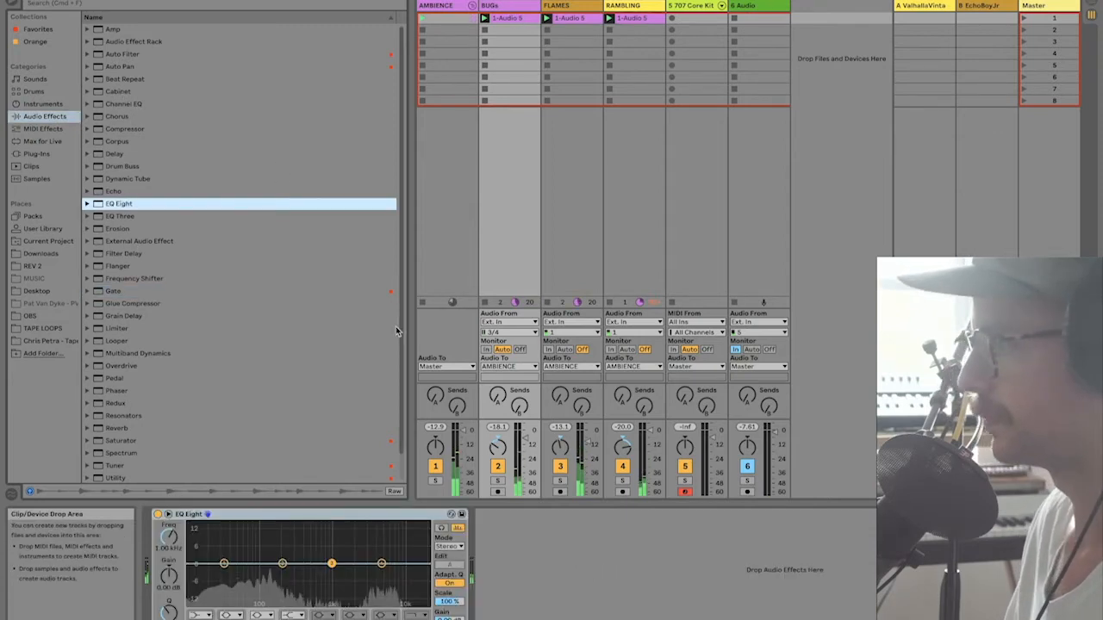
left_click_drag(225, 563, 247, 587)
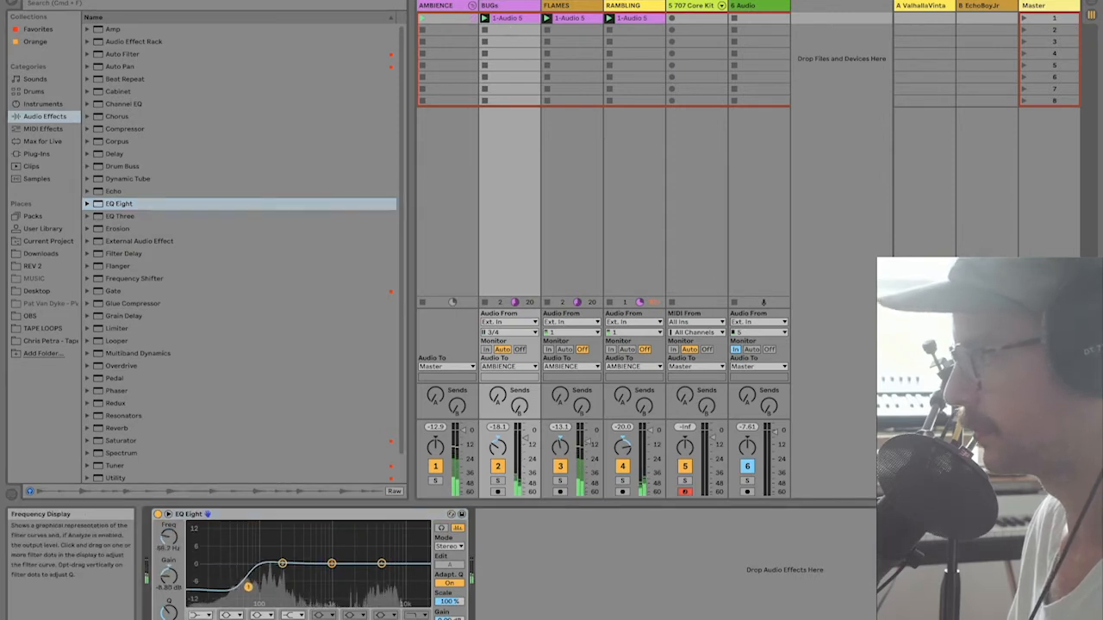
left_click_drag(384, 567, 377, 577)
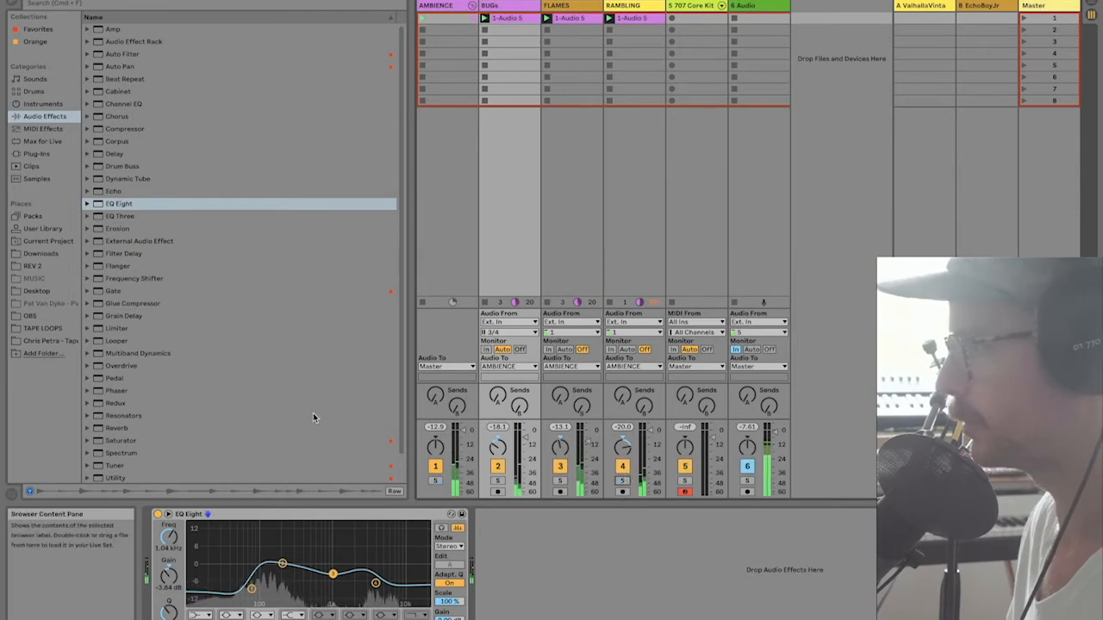
Step: Add EQ Eight to the RAMBLING track and lower its low band by about 6 dB at about 34 Hz
left_click(136, 204)
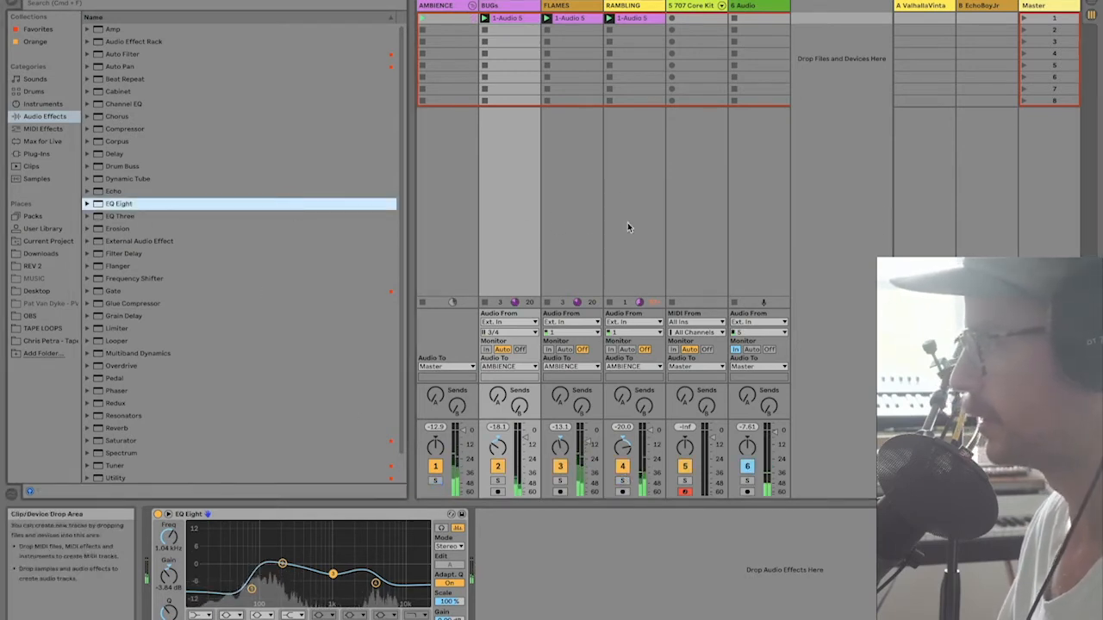
left_click(633, 66)
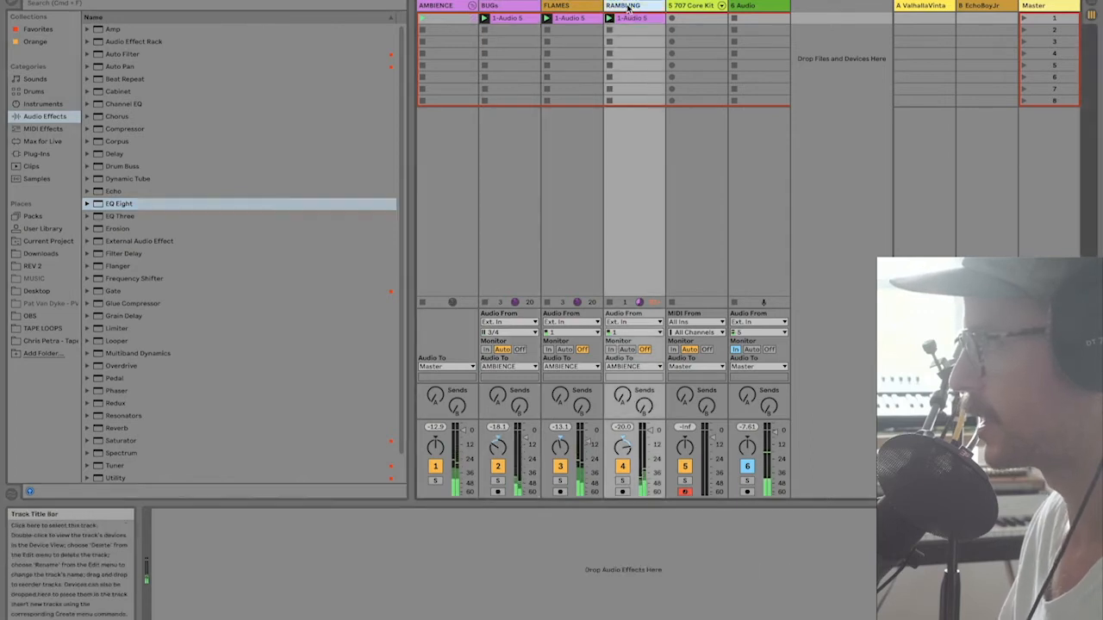
left_click_drag(125, 207, 326, 582)
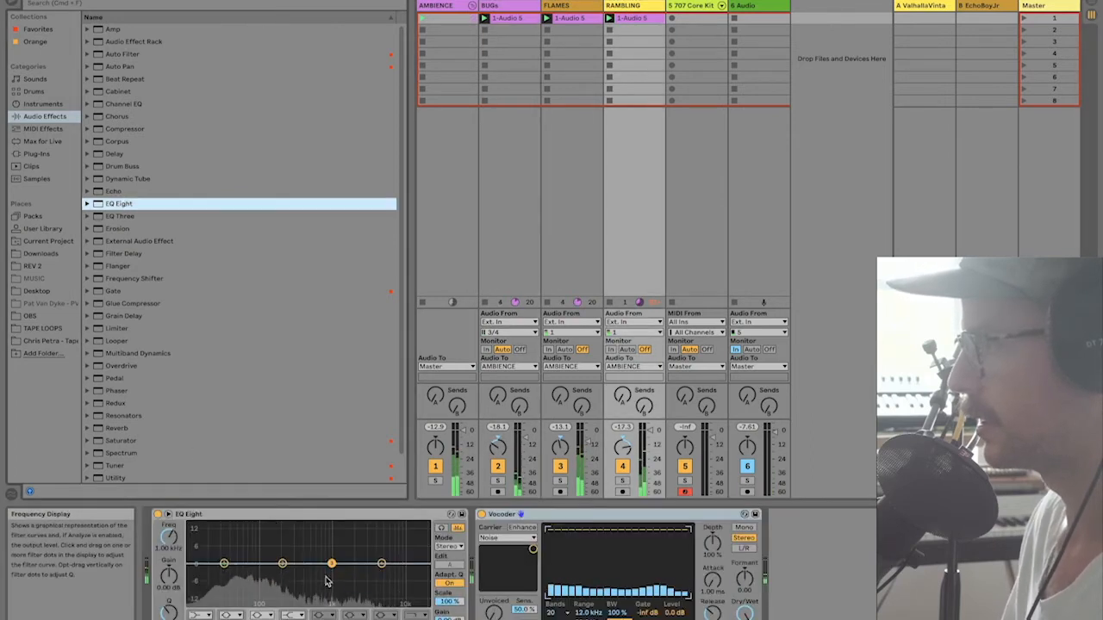
left_click_drag(218, 562, 227, 580)
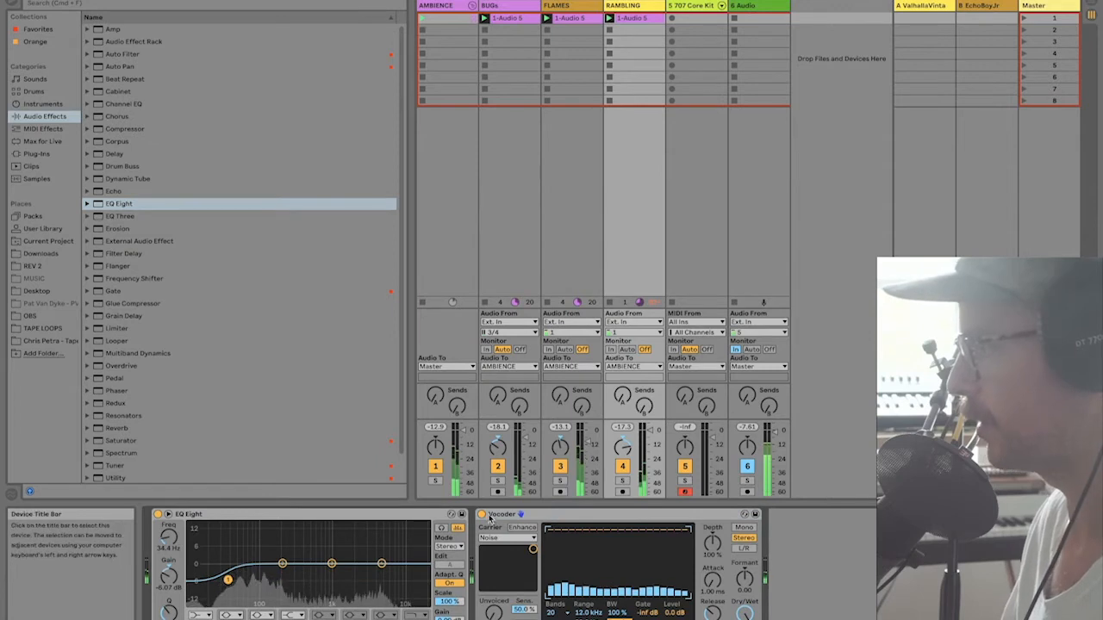
Step: Delete the Vocoder from the RAMBLING track and cut EQ Eight's highs, plus about 4.3 dB at 178 Hz
left_click(501, 514)
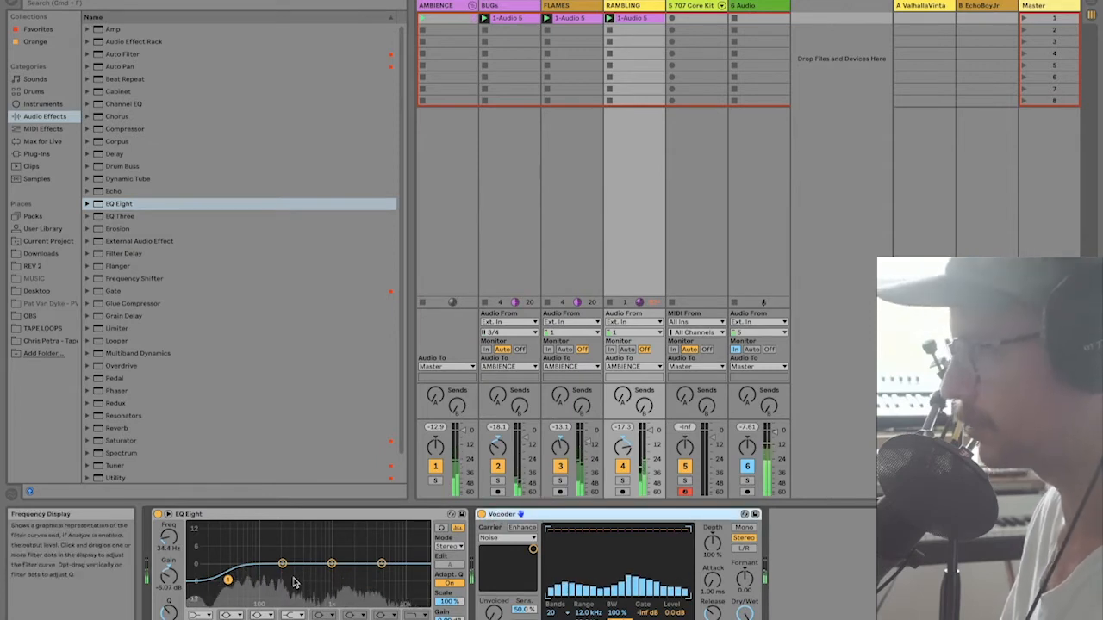
key("Delete")
left_click_drag(387, 565, 380, 574)
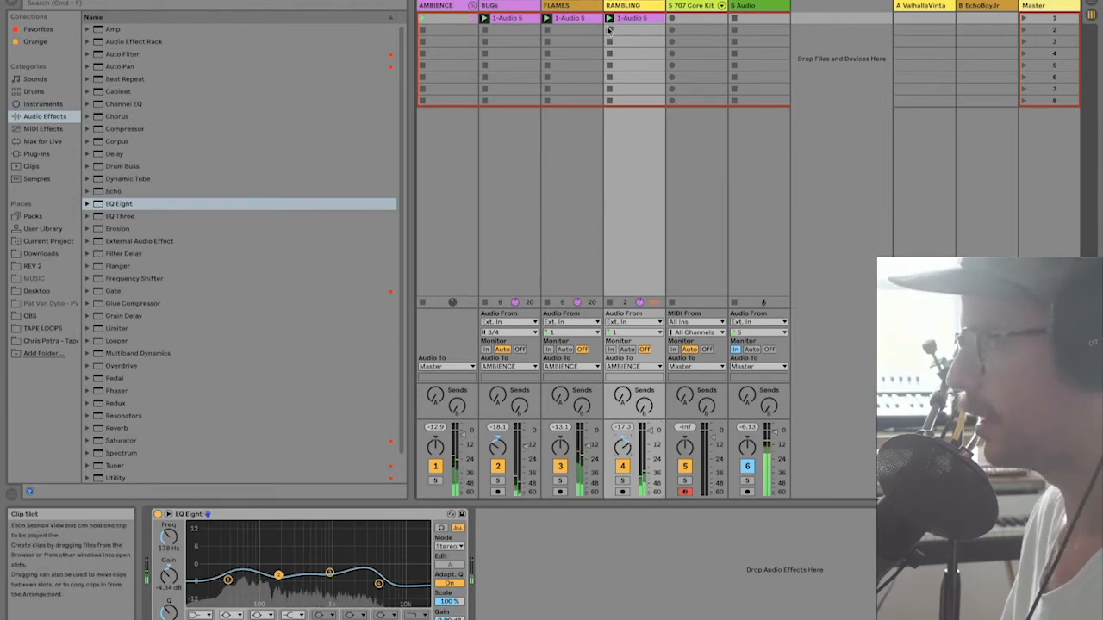
left_click(527, 11)
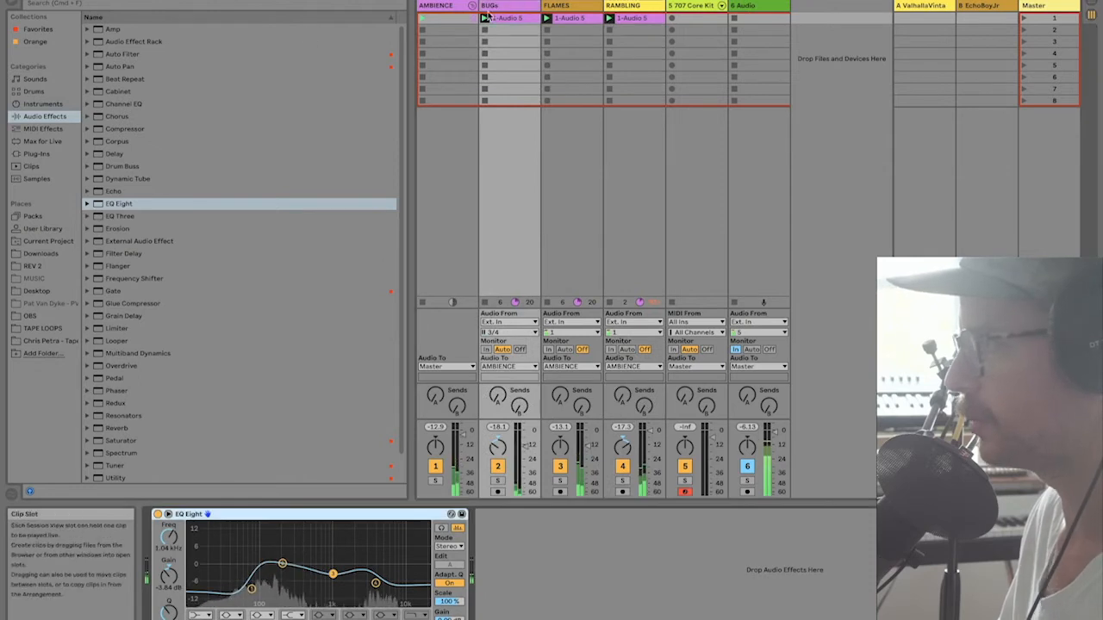
left_click(441, 7)
left_click(499, 7)
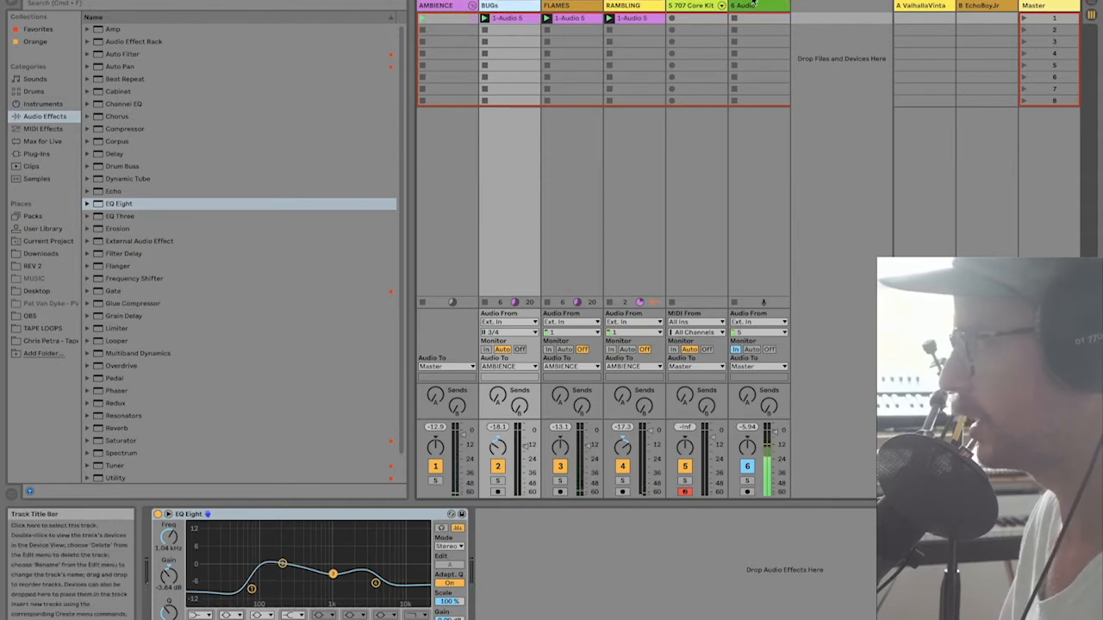
Step: Create a clip in scene 1 of the 707 Core Kit track with a kick on 1, a snare on 1.2 and a rim on 1.3
left_click(690, 19)
double_click(690, 19)
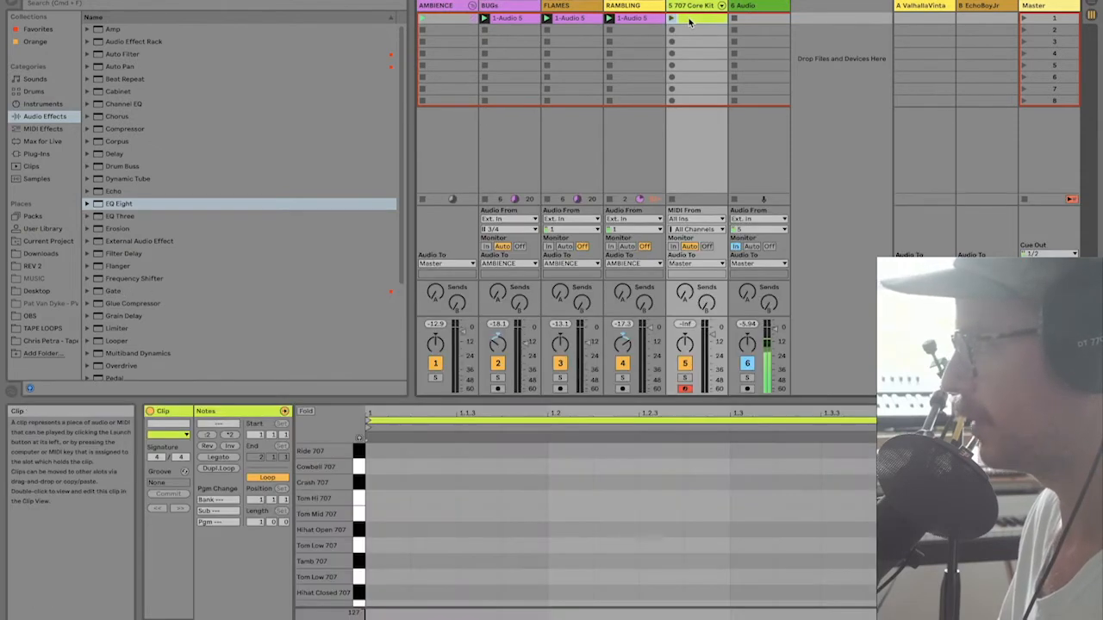
left_click_drag(503, 400, 500, 262)
double_click(392, 546)
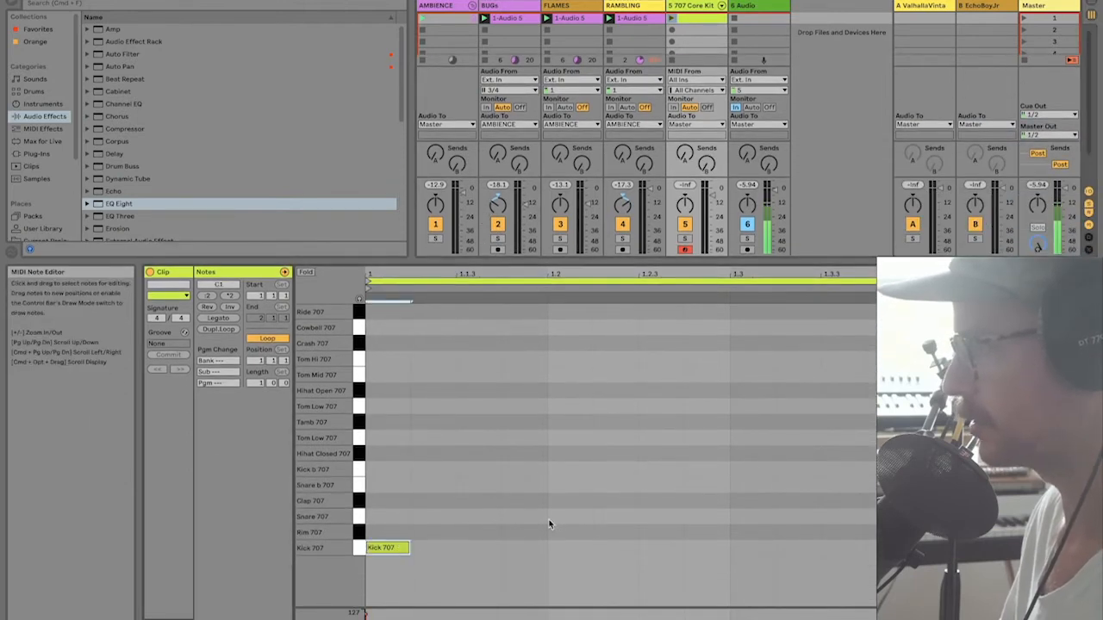
double_click(578, 516)
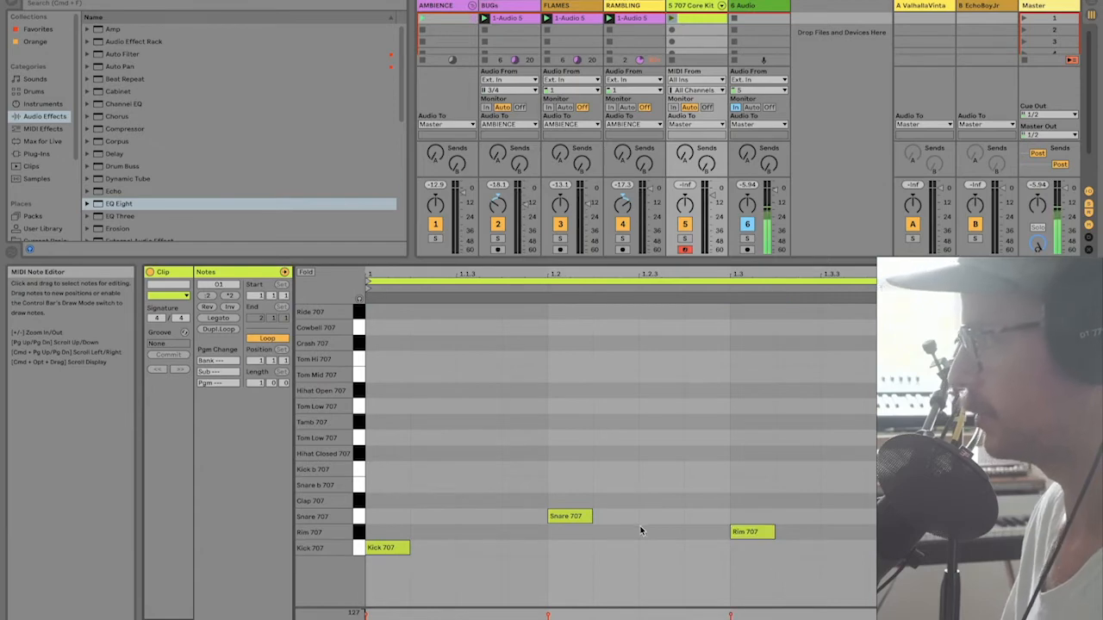
Step: Play the beat, move the rim hit on 1.3 to the Kick 707 row, and nudge the snare slightly early
key("space")
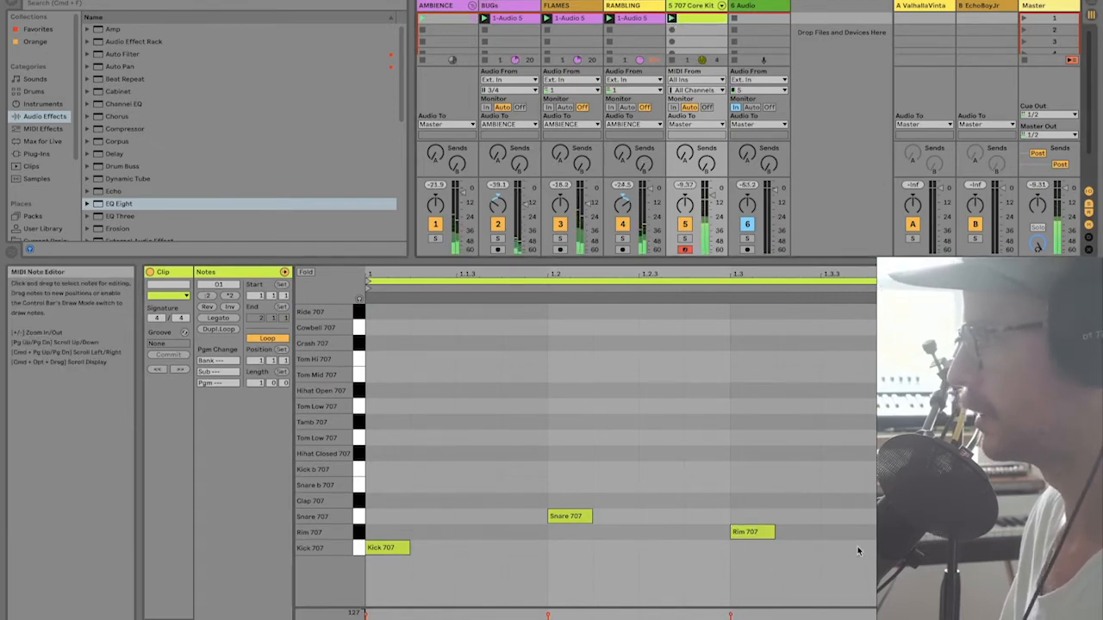
left_click_drag(751, 531, 755, 549)
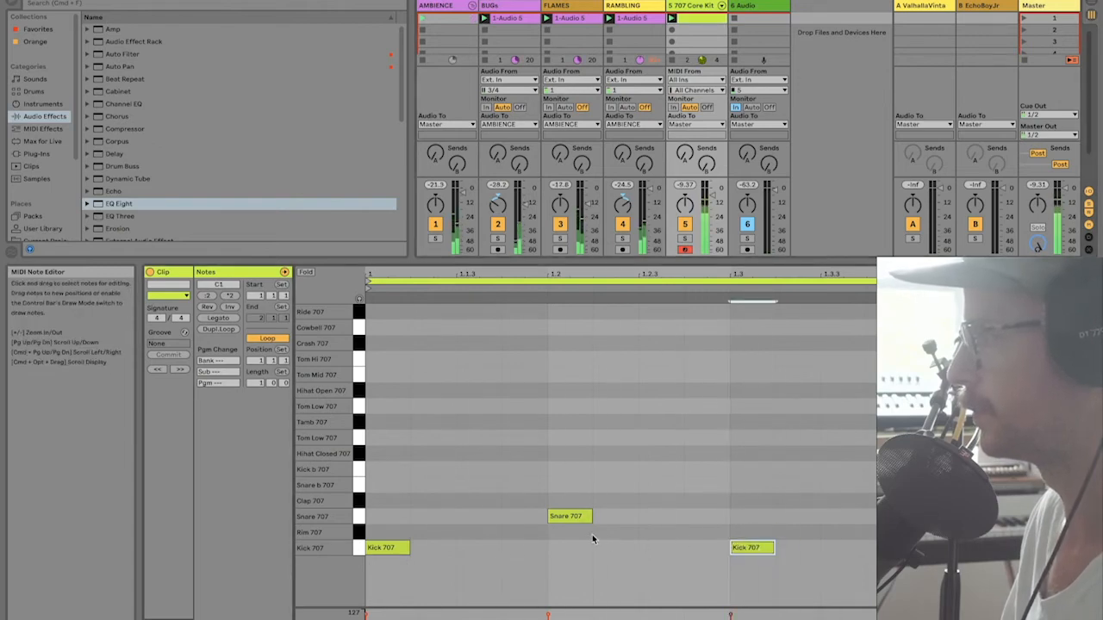
left_click(359, 518)
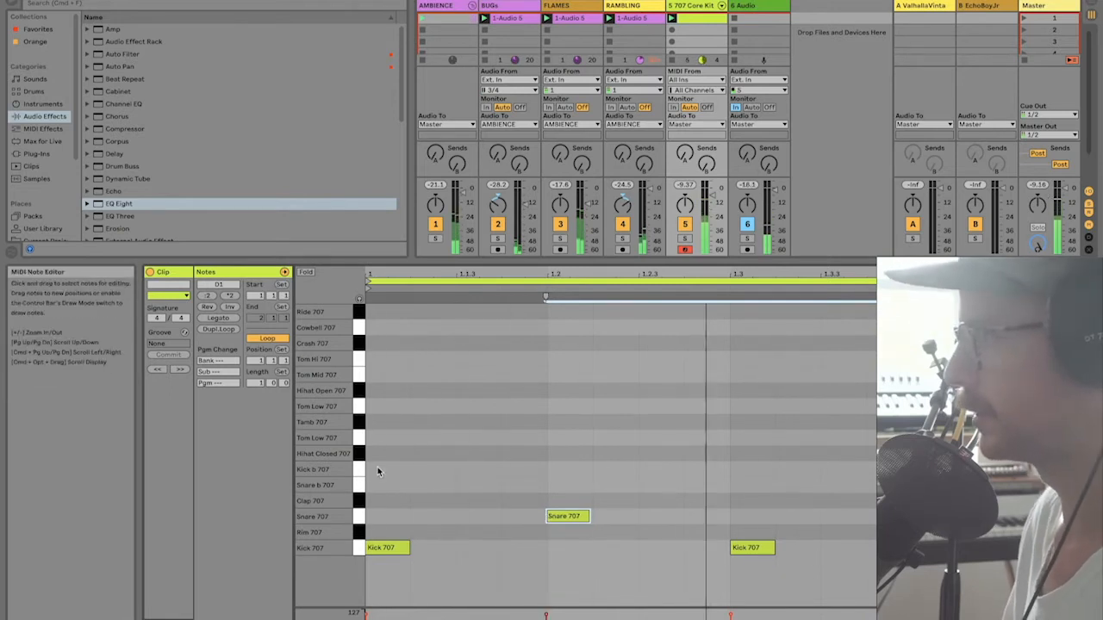
Step: Draw a run of closed hi-hat sixteenth notes across the beat and remove those coinciding with the kicks and snare
key("b")
left_click_drag(381, 454, 871, 453)
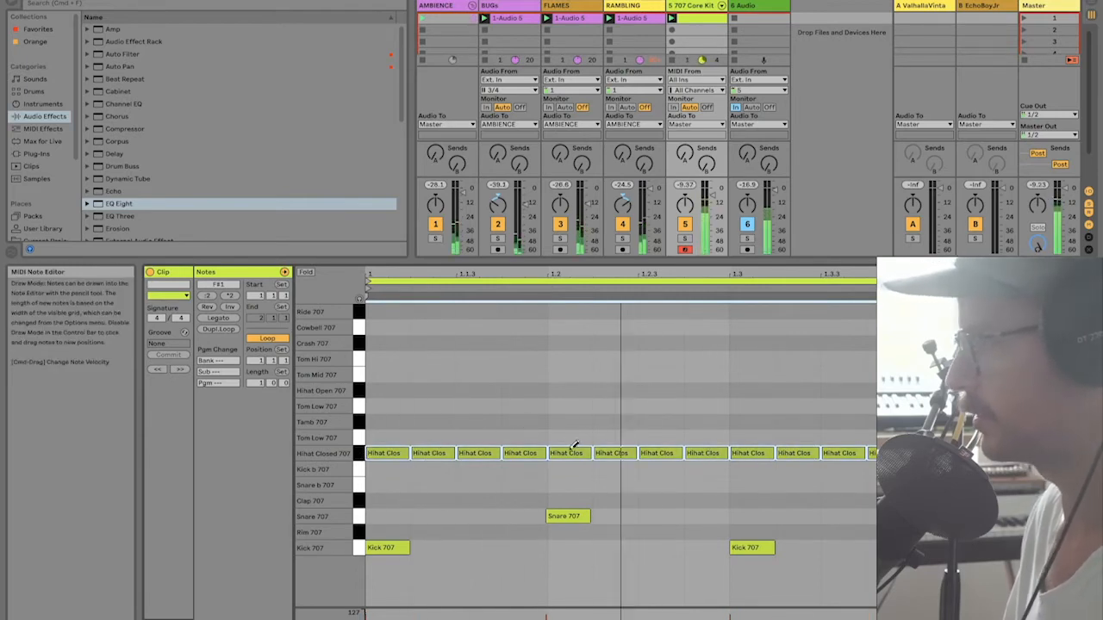
left_click(755, 452)
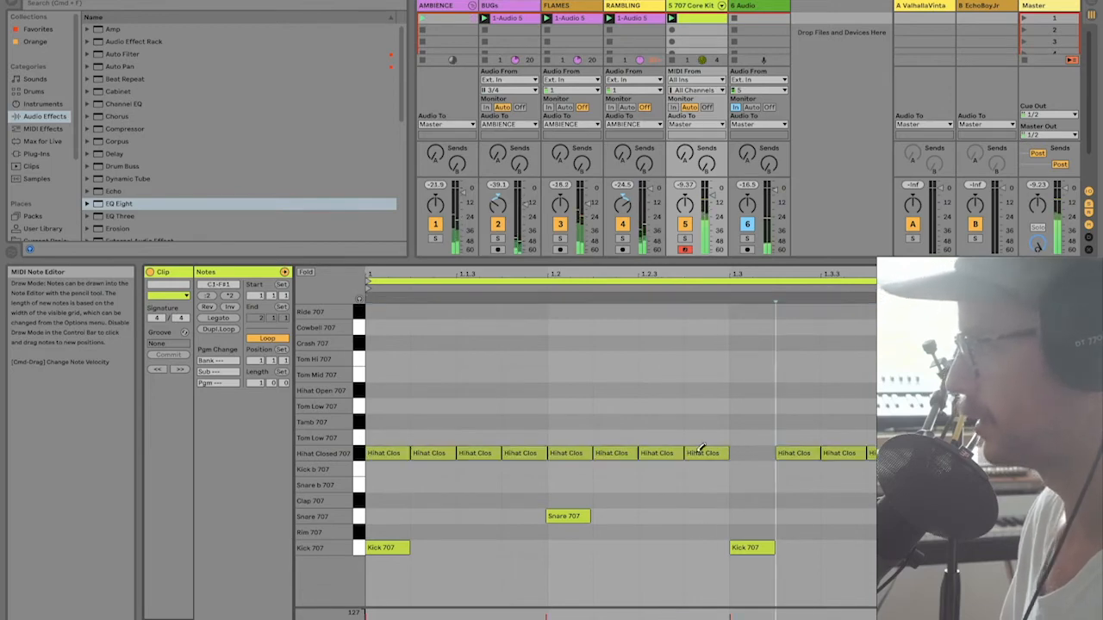
left_click(557, 450)
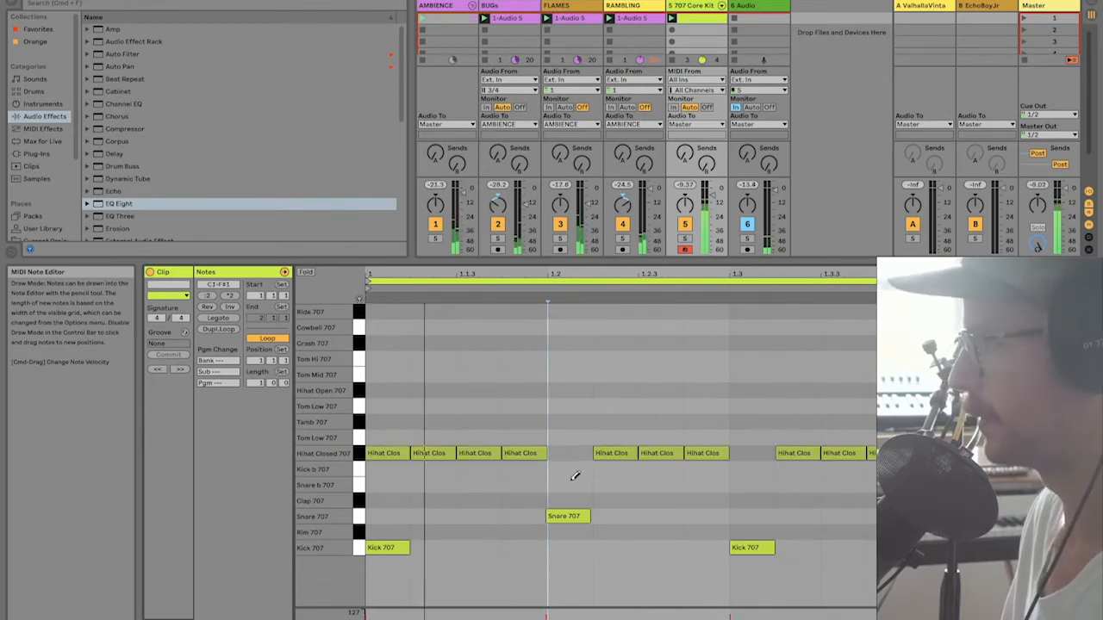
left_click(382, 451)
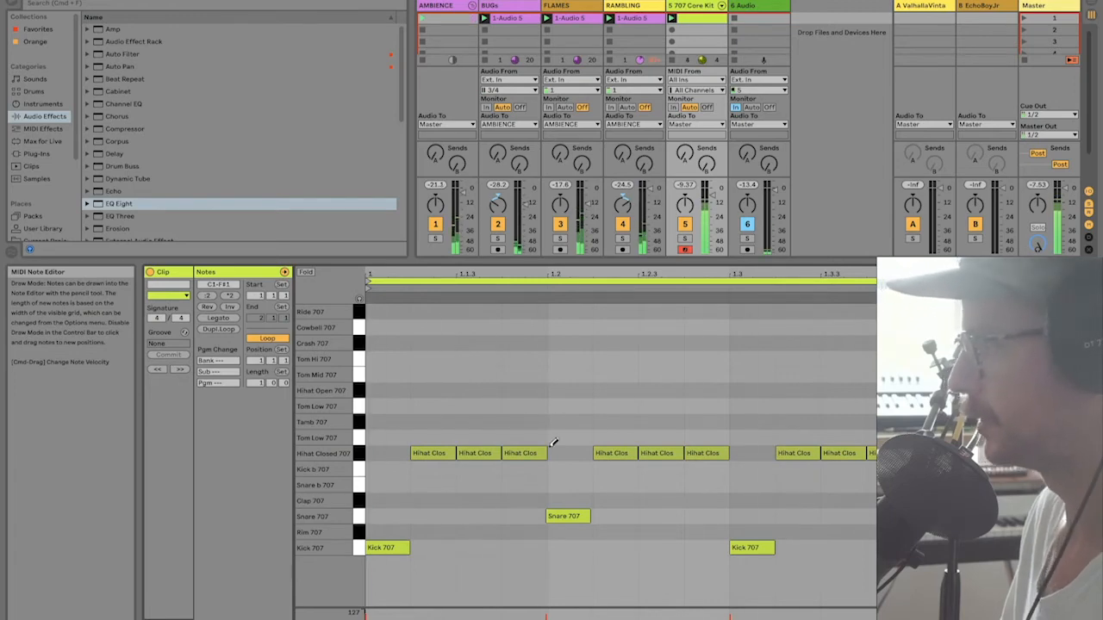
Step: Add a Gate after EQ Eight on the BUGs track and set its threshold to about -9.24 dB
double_click(497, 6)
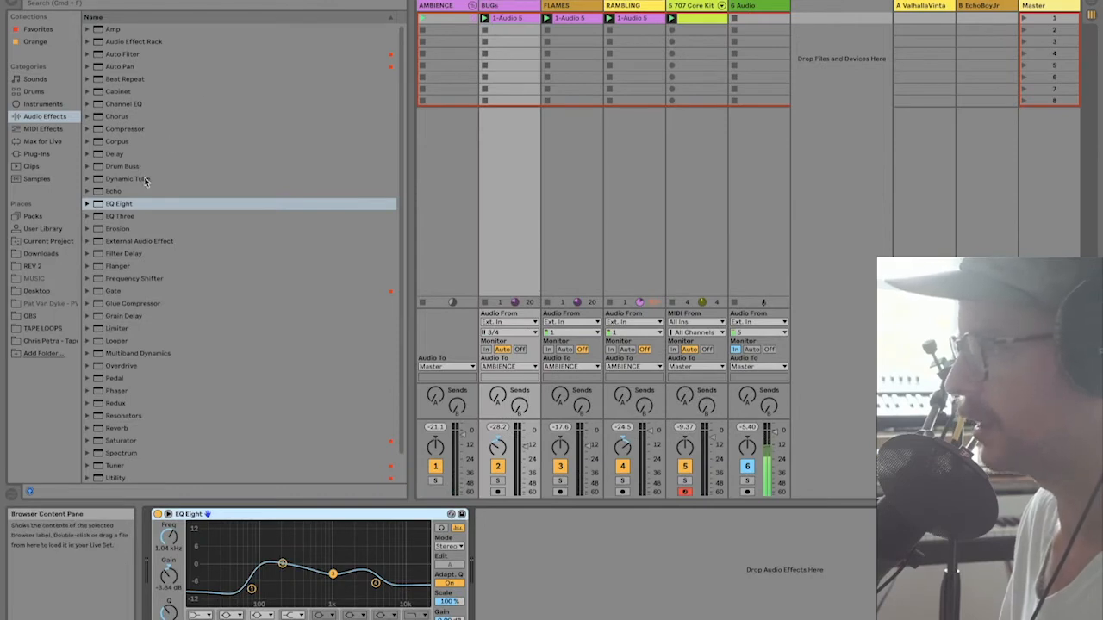
double_click(115, 291)
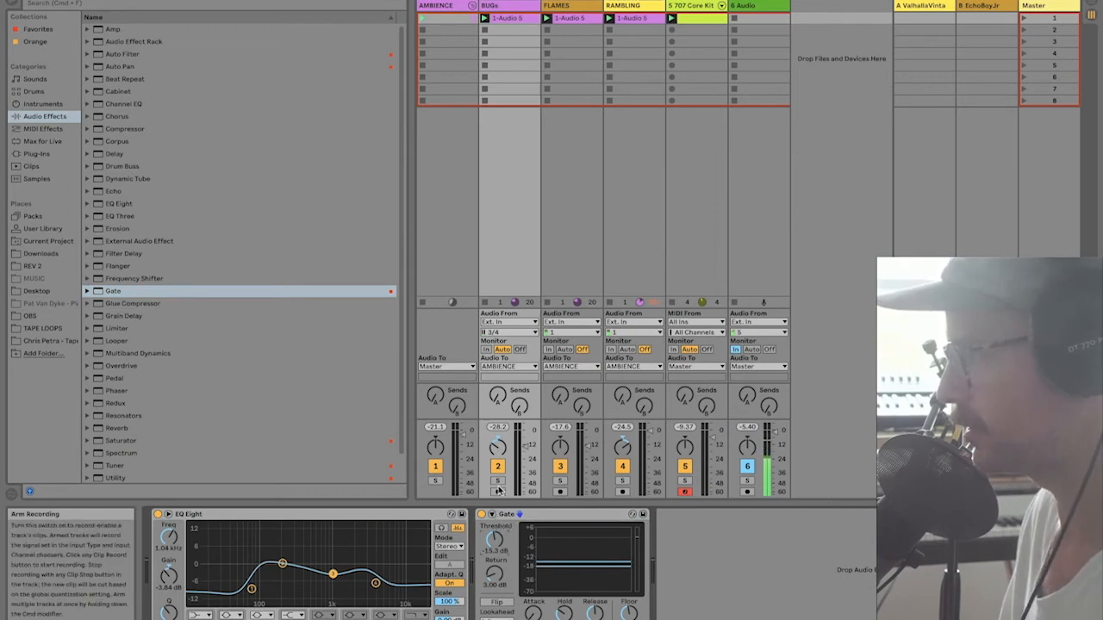
left_click_drag(493, 540, 494, 523)
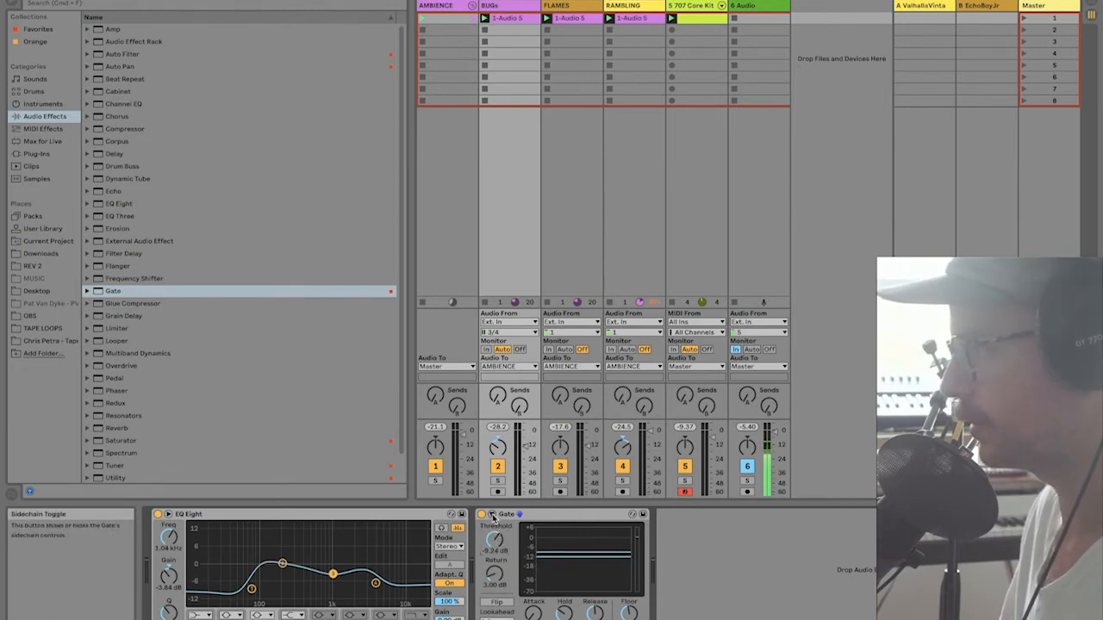
Step: Set the BUGs track's Gate to sidechain from 5-707 Core Kit, tapped at Snare 707 | Pre FX
left_click(491, 514)
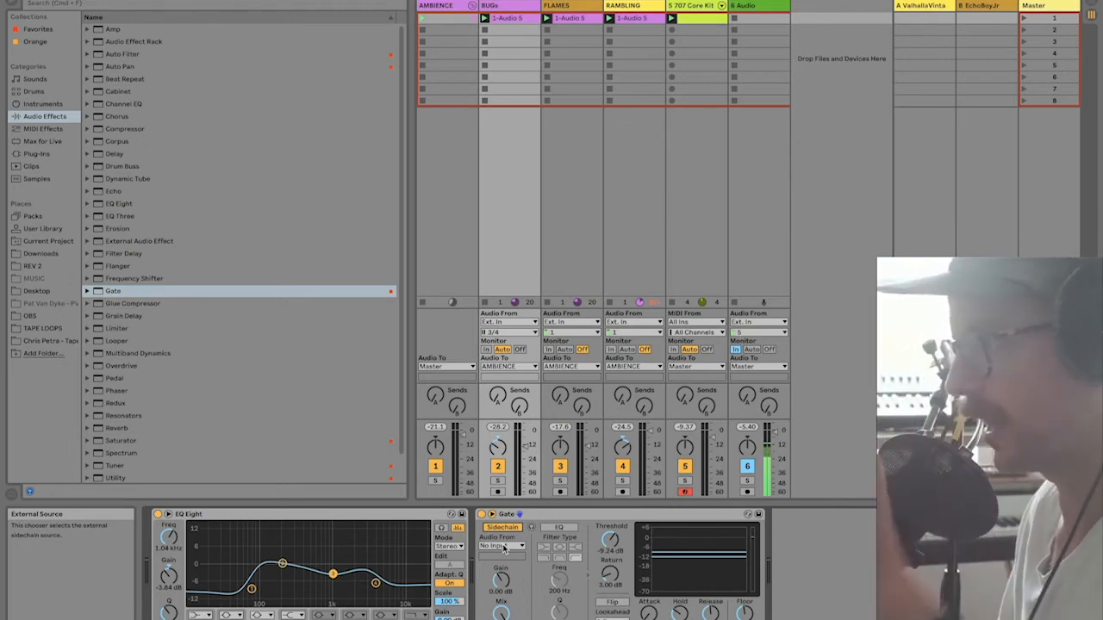
left_click(503, 546)
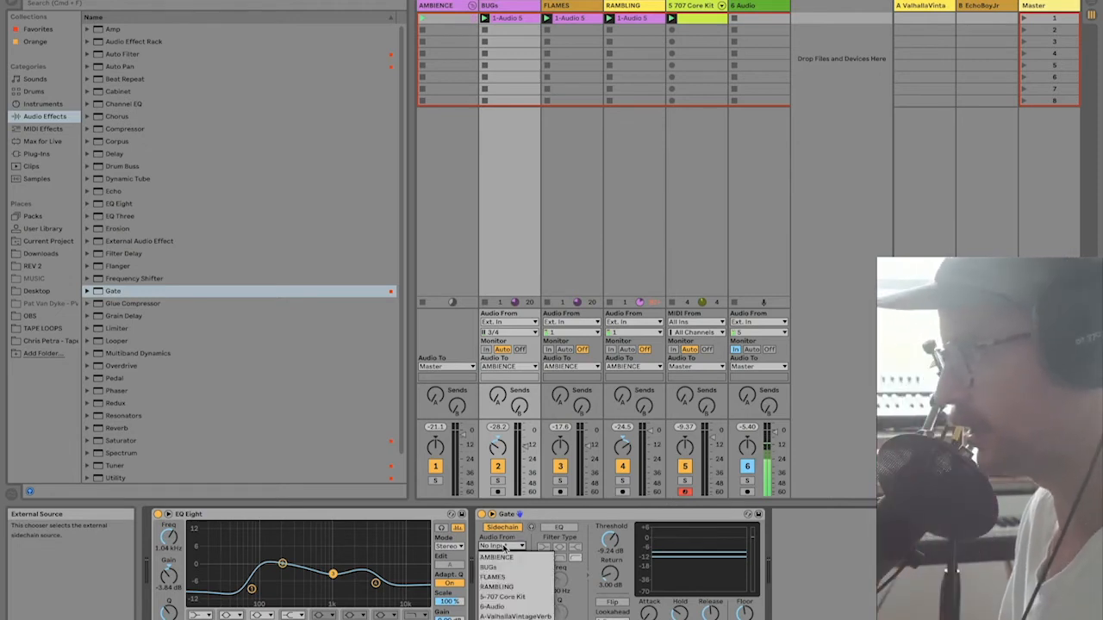
left_click(524, 597)
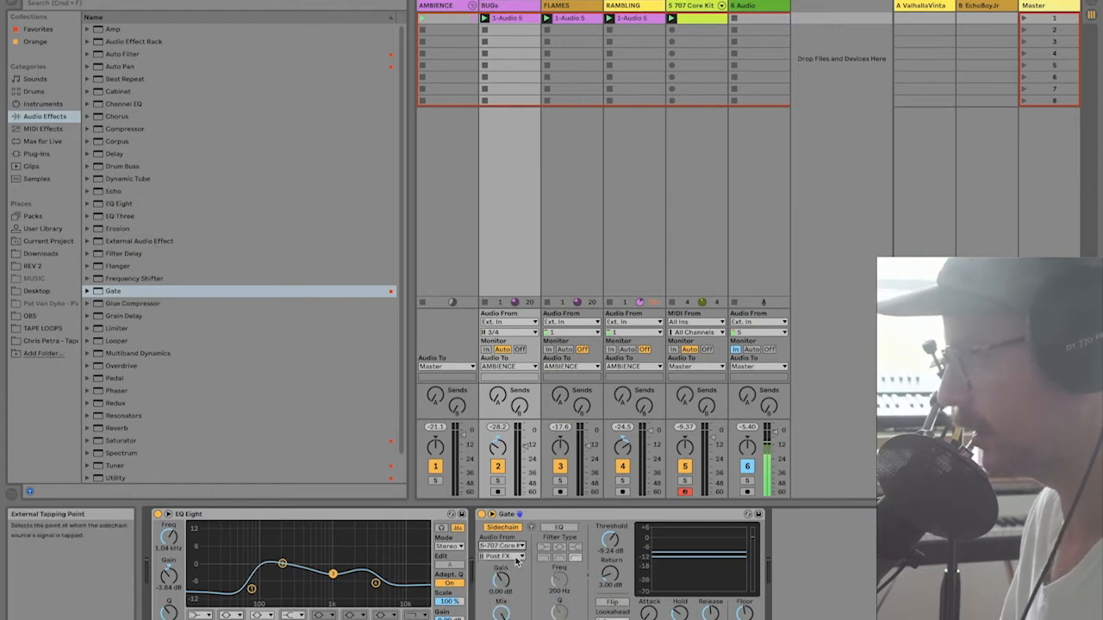
left_click(515, 556)
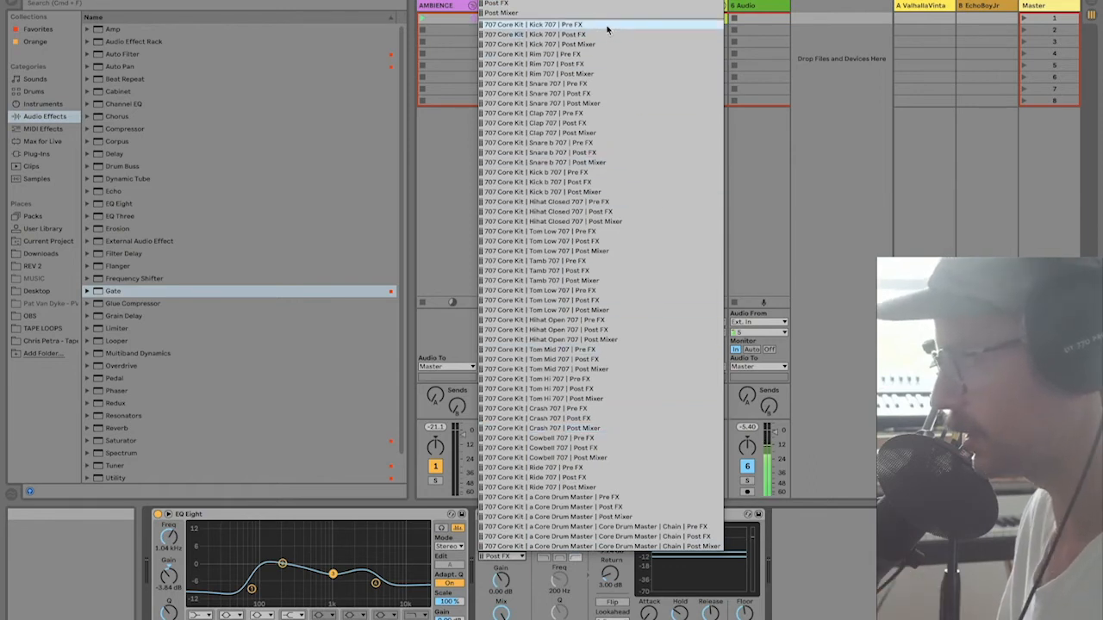
left_click(606, 84)
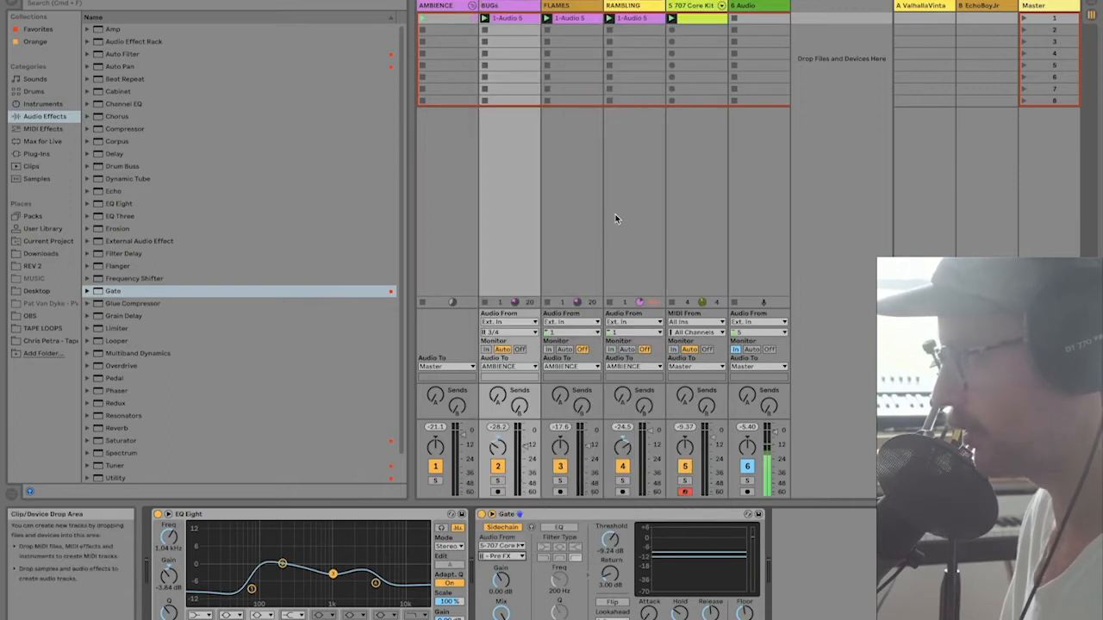
Step: During playback, set the BUGs Gate to -37.6 dB threshold and 8.45 dB sidechain gain, and insert a Compressor before it with -16.0 dB threshold
key("space")
left_click_drag(610, 539, 610, 569)
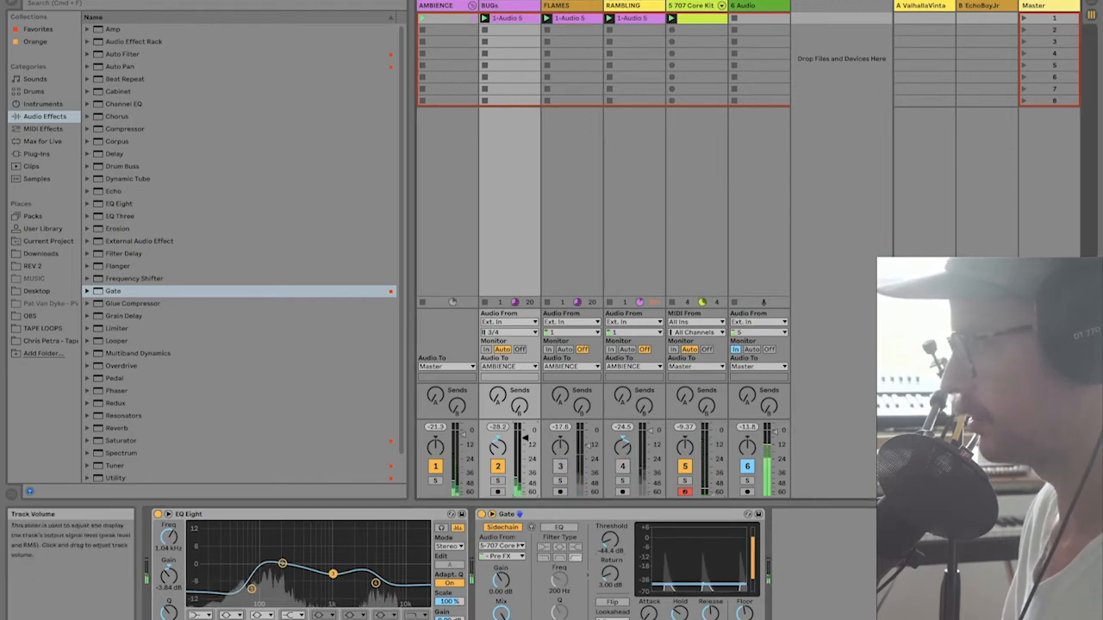
left_click_drag(610, 541, 610, 530)
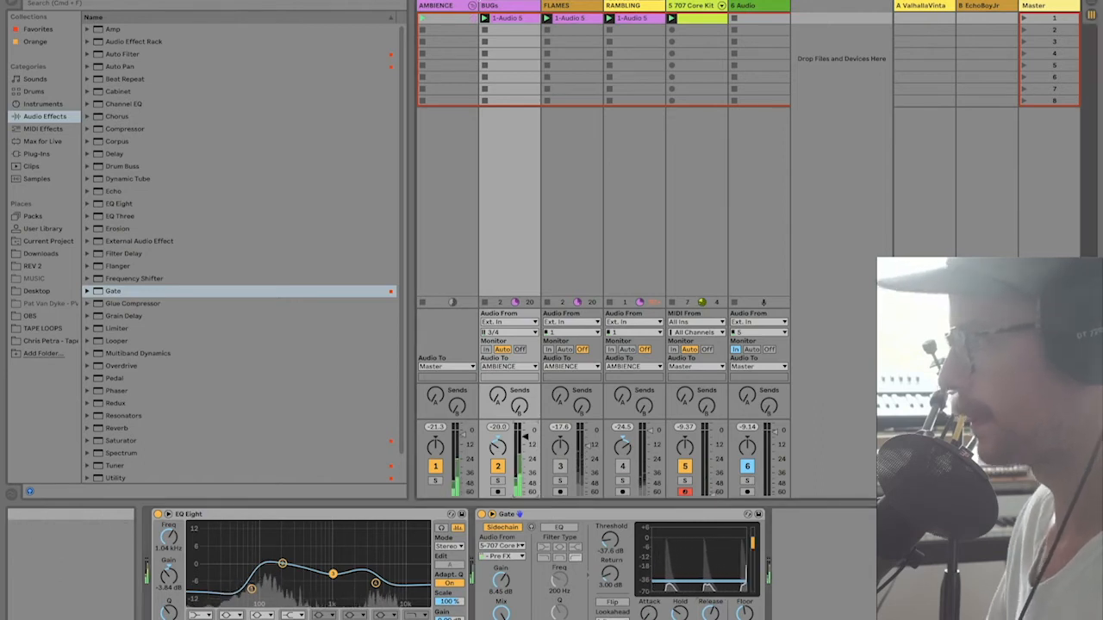
left_click_drag(129, 129, 472, 543)
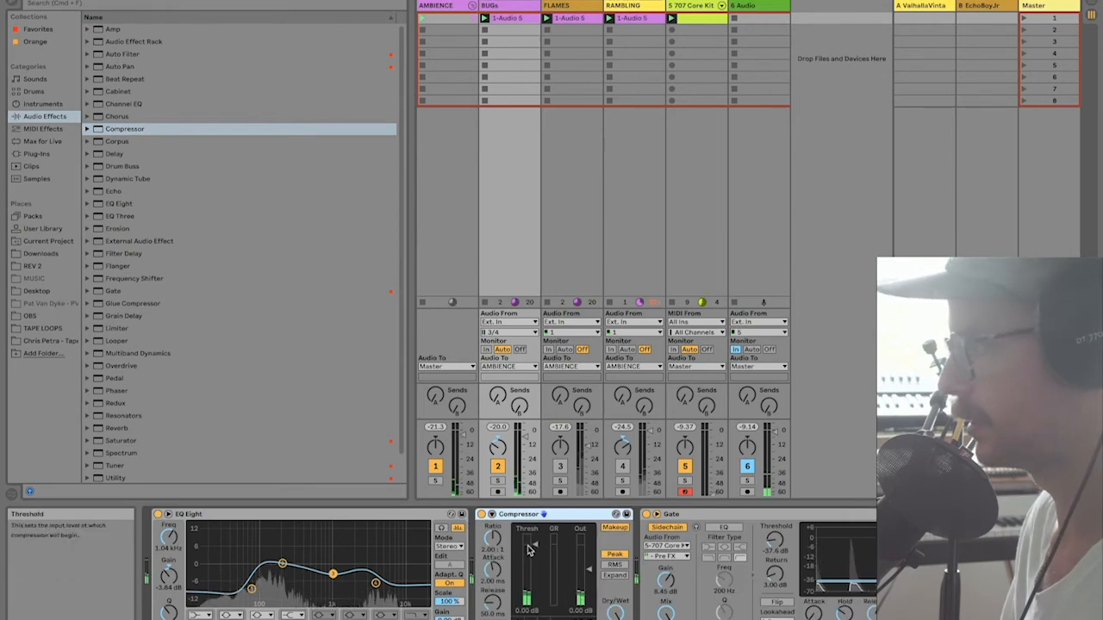
left_click_drag(535, 573, 546, 589)
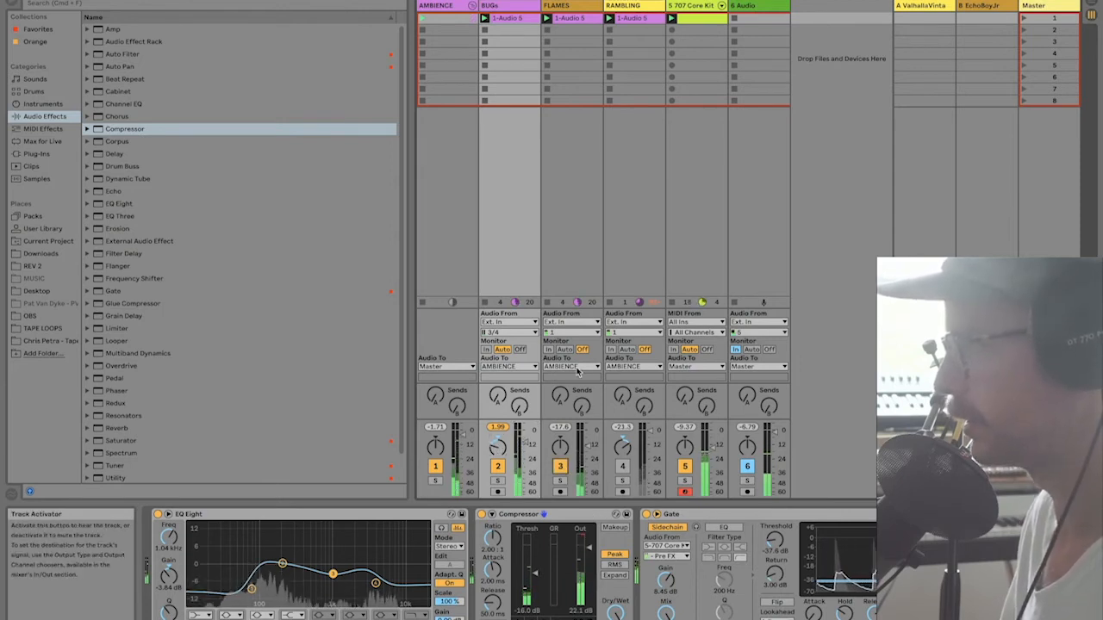
Step: Add a Gate to the FLAMES track
left_click(572, 91)
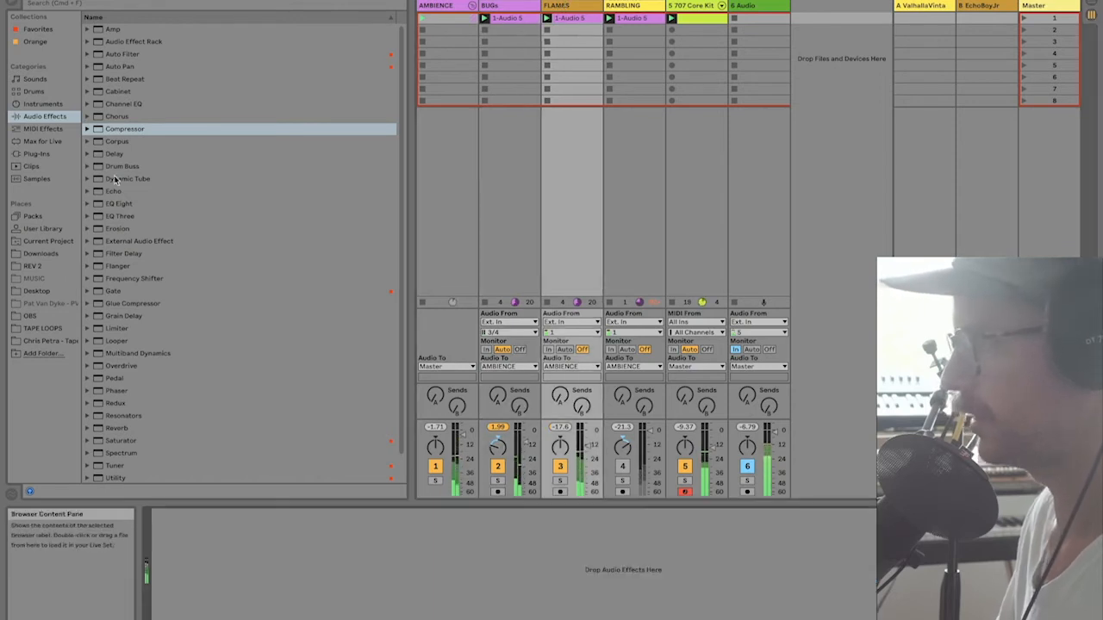
left_click(127, 129)
scroll(142, 151, "down", 1)
double_click(129, 265)
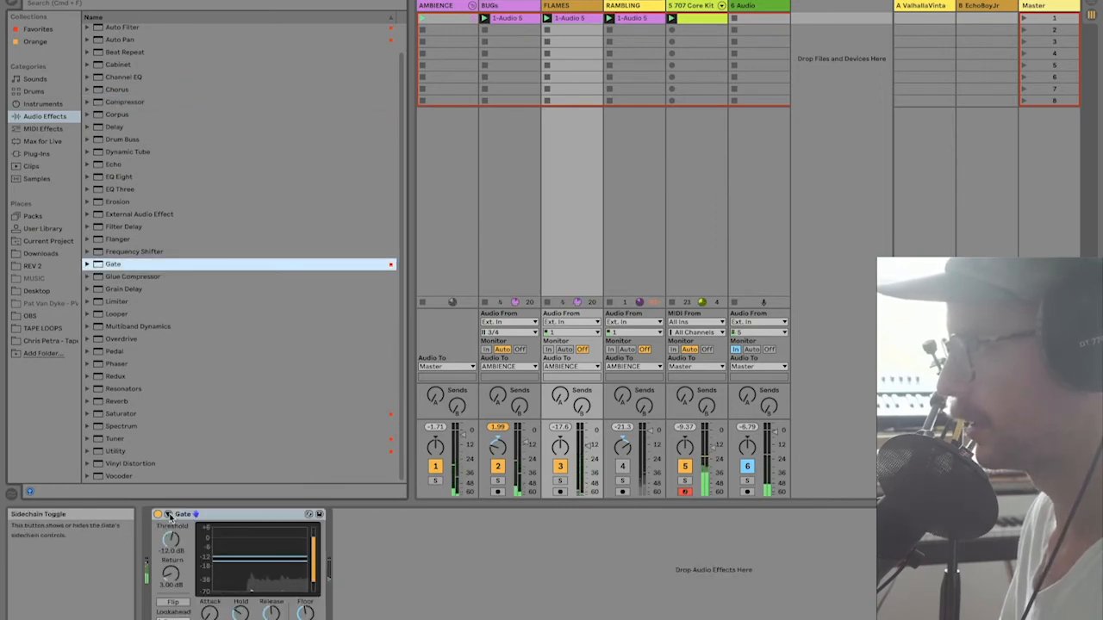
Step: Enable sidechain on the FLAMES Gate and feed it from 5-707 Core Kit, tapped at Kick 707 | Pre FX
left_click(169, 515)
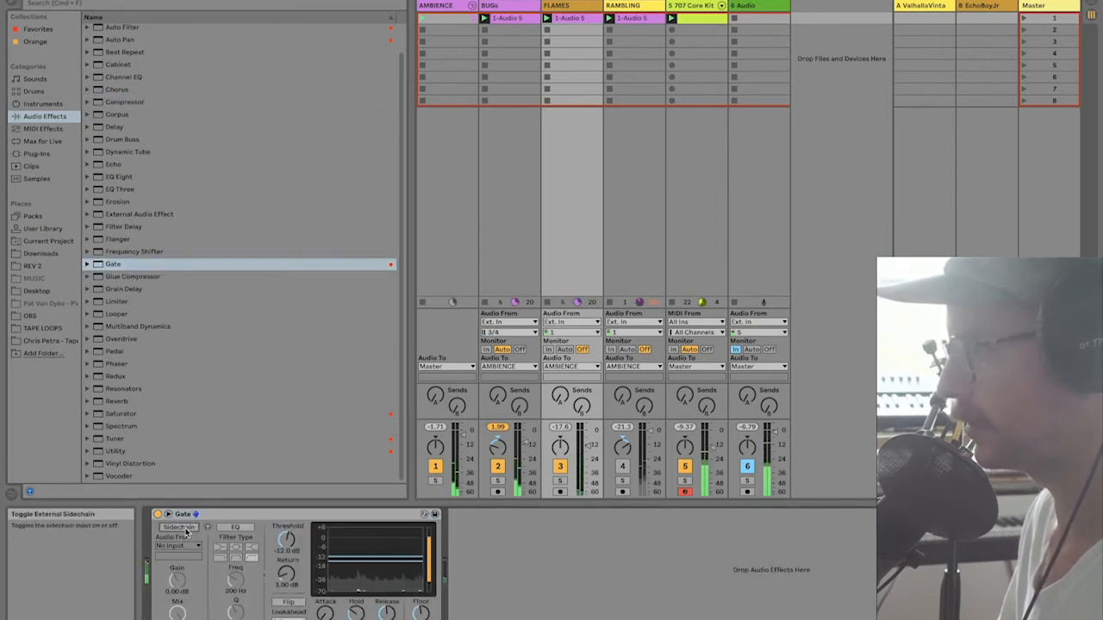
left_click(179, 527)
left_click(186, 546)
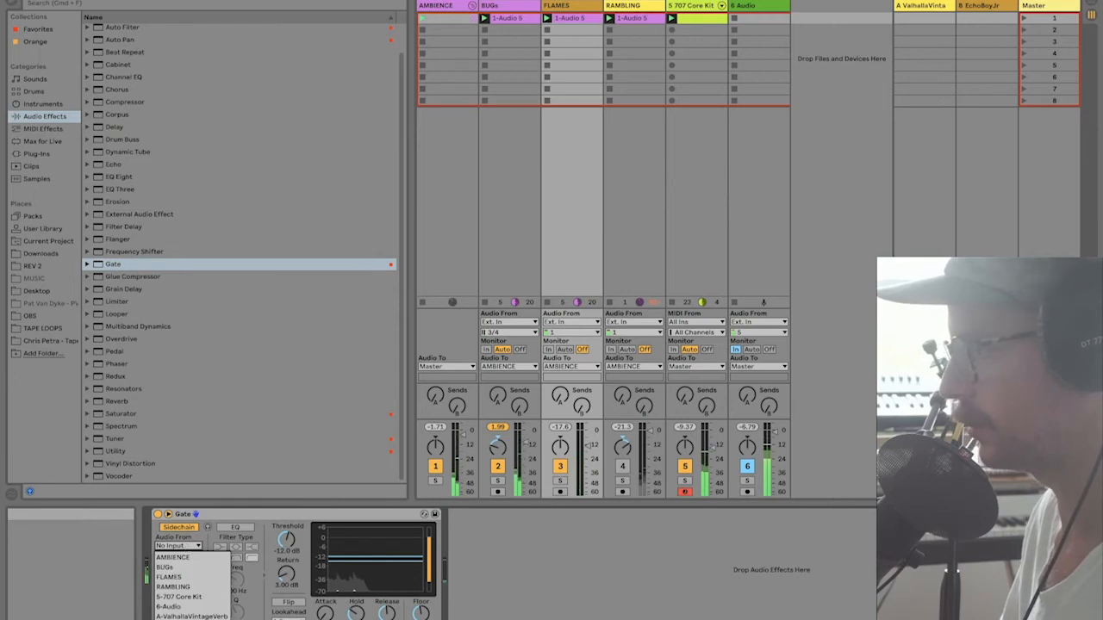
left_click(200, 597)
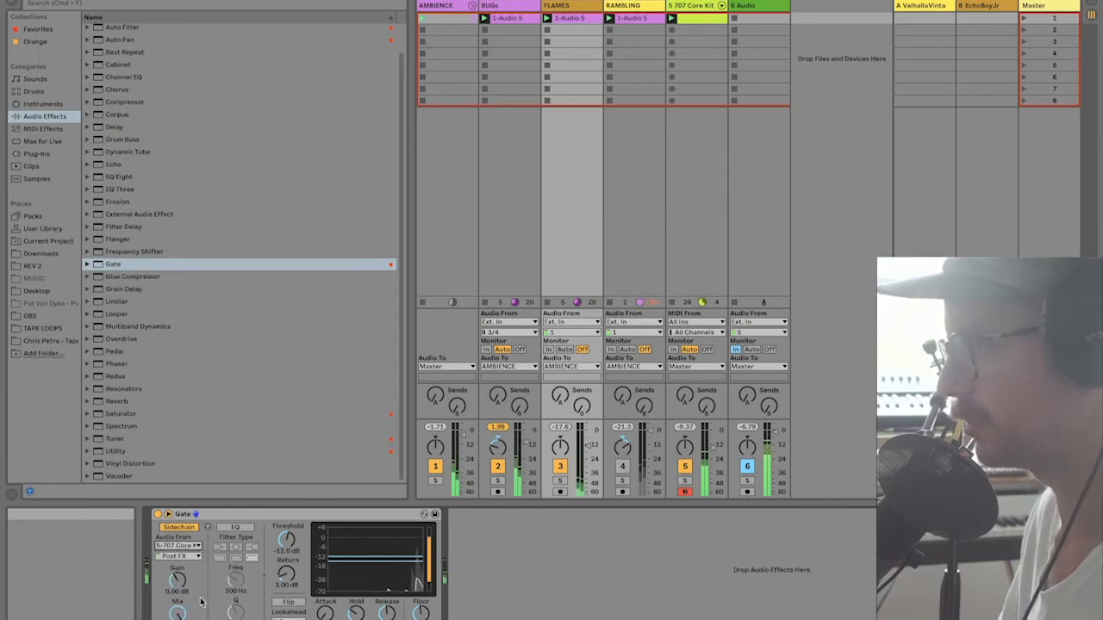
left_click(176, 556)
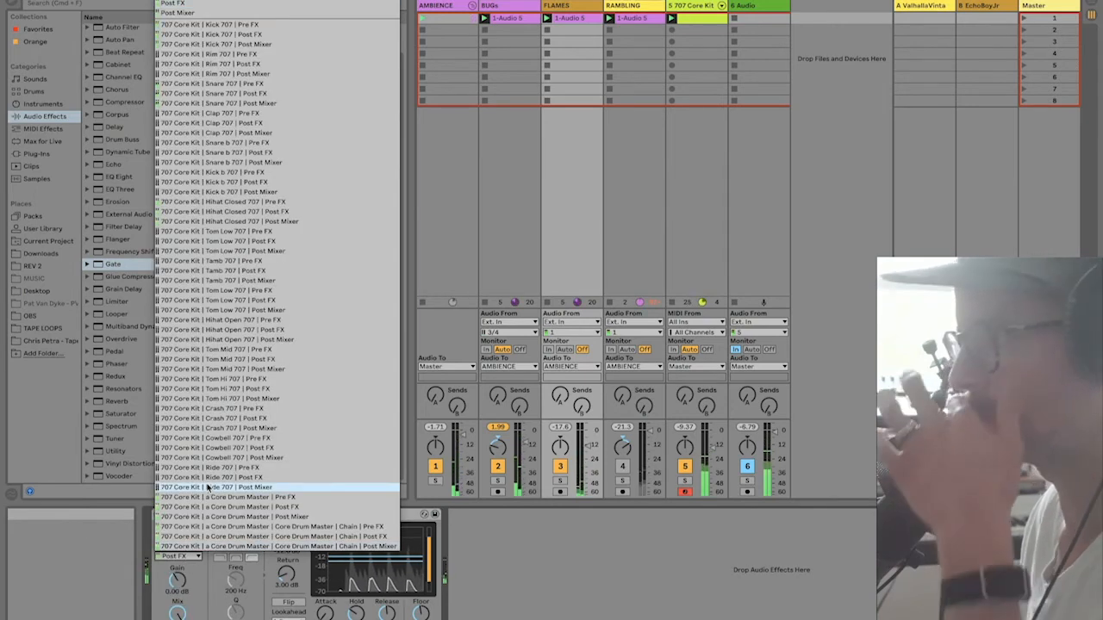
left_click(318, 26)
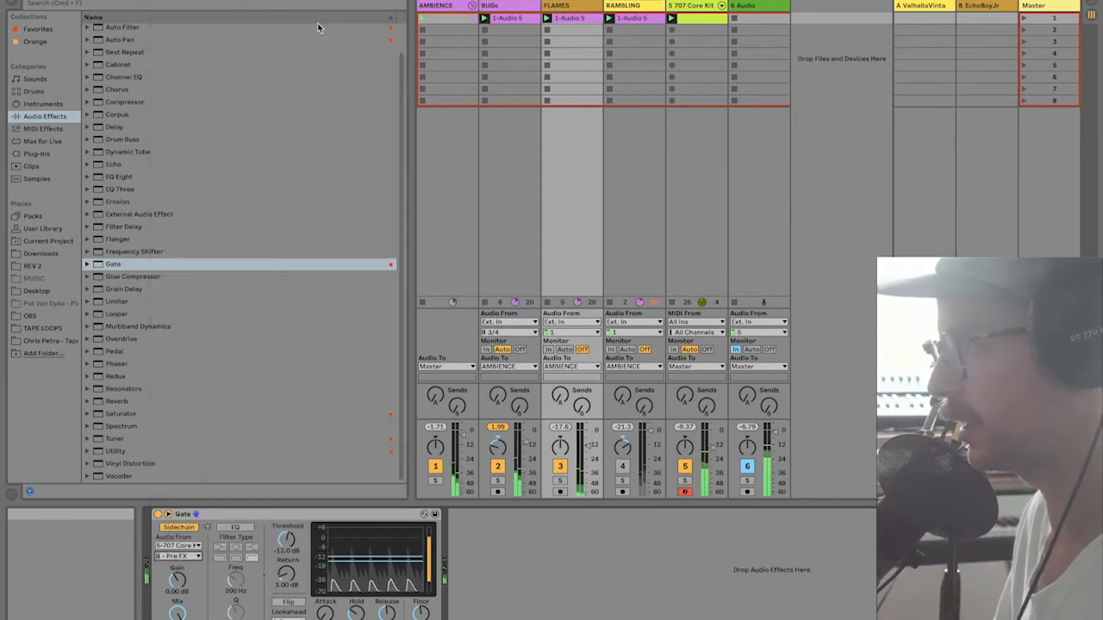
Step: Set the FLAMES Gate's threshold to -40.9 dB and insert a Compressor before it with 2.21:1 ratio, -11.2 dB threshold and about 10.2 dB output gain
left_click_drag(287, 540, 287, 562)
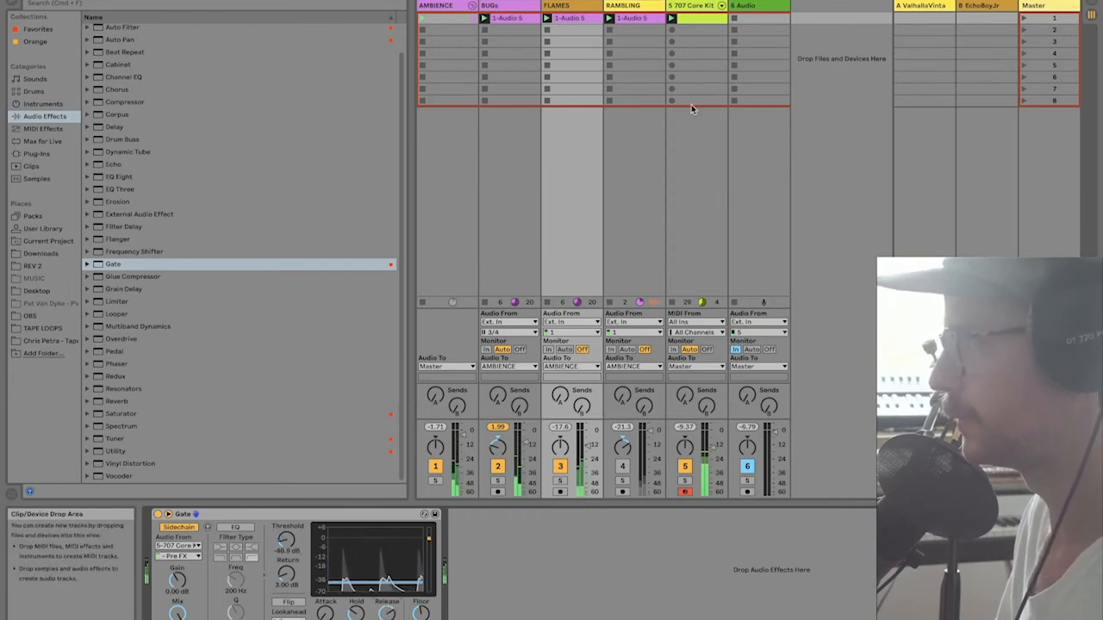
left_click_drag(130, 102, 265, 559)
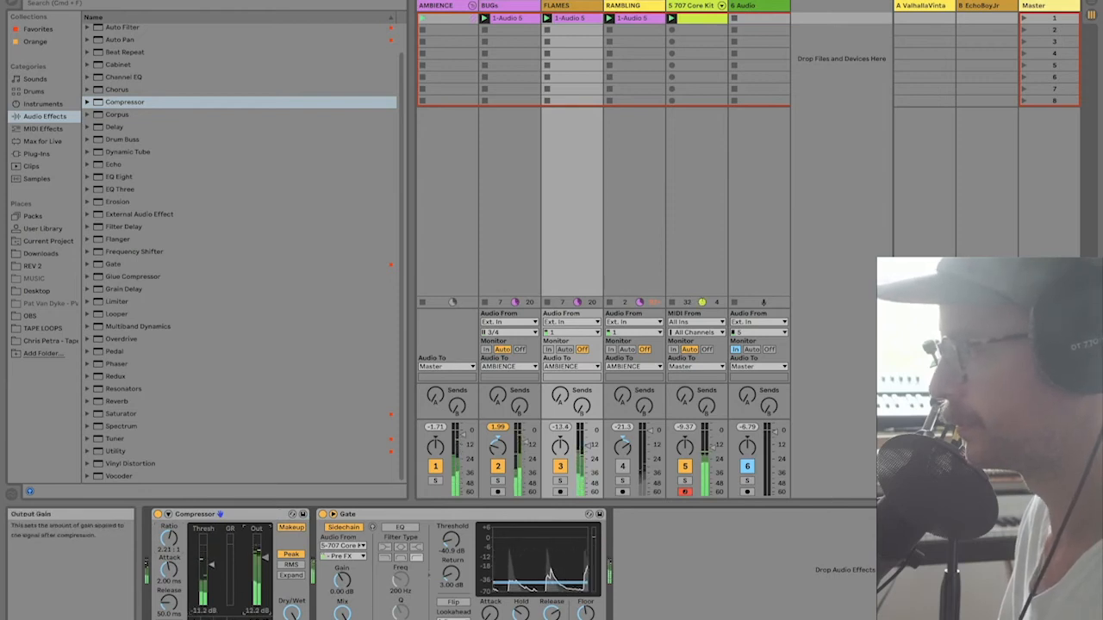
Step: Unmute the RAMBLING track and add a Gate after its EQ Eight
left_click(625, 467)
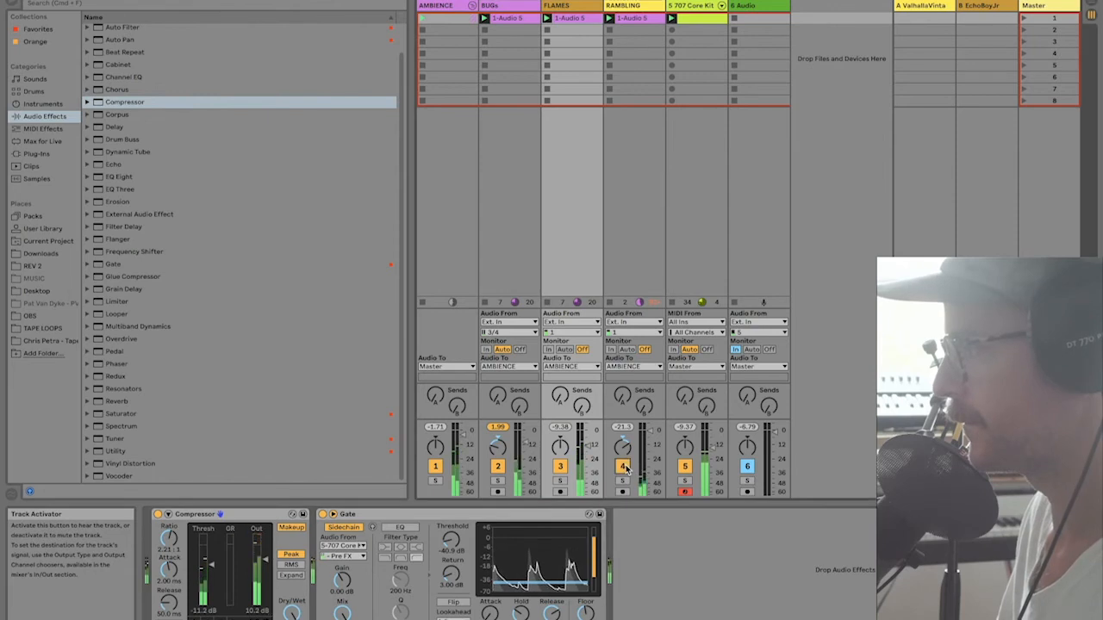
left_click(633, 7)
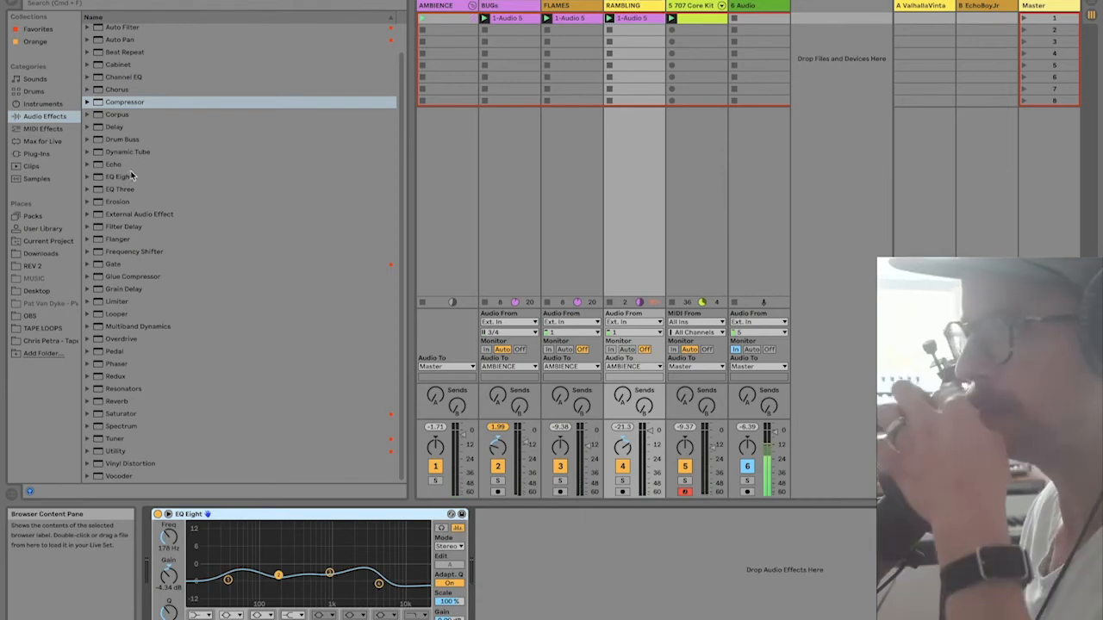
double_click(117, 263)
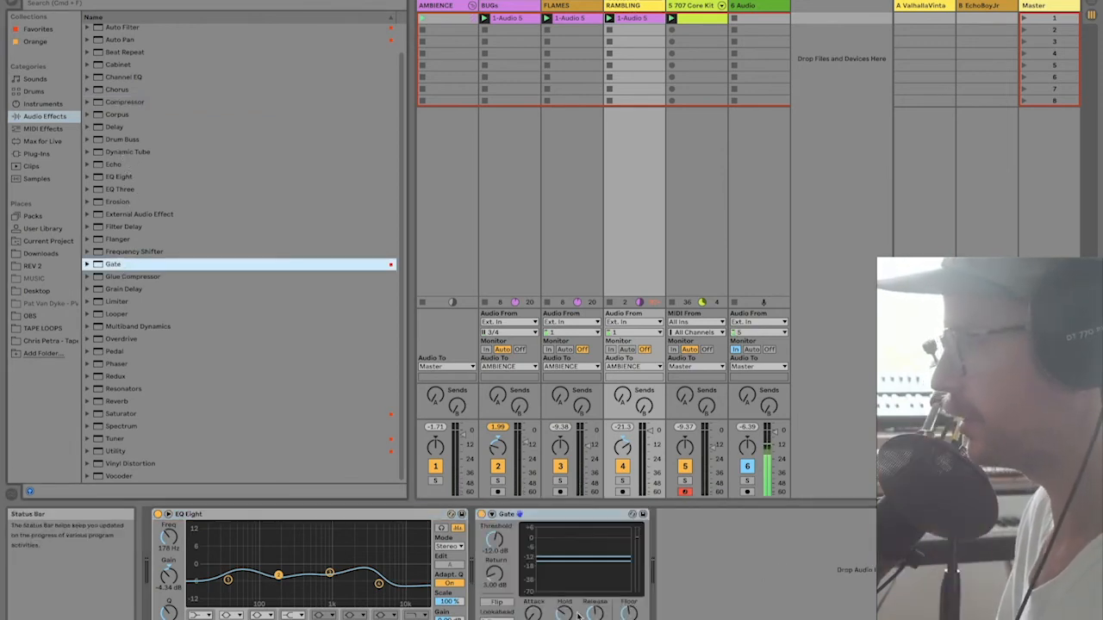
Step: Enable sidechain on the RAMBLING Gate and feed it from 5-707 Core Kit, tapped at Hihat Closed 707 | Pre FX
left_click(492, 514)
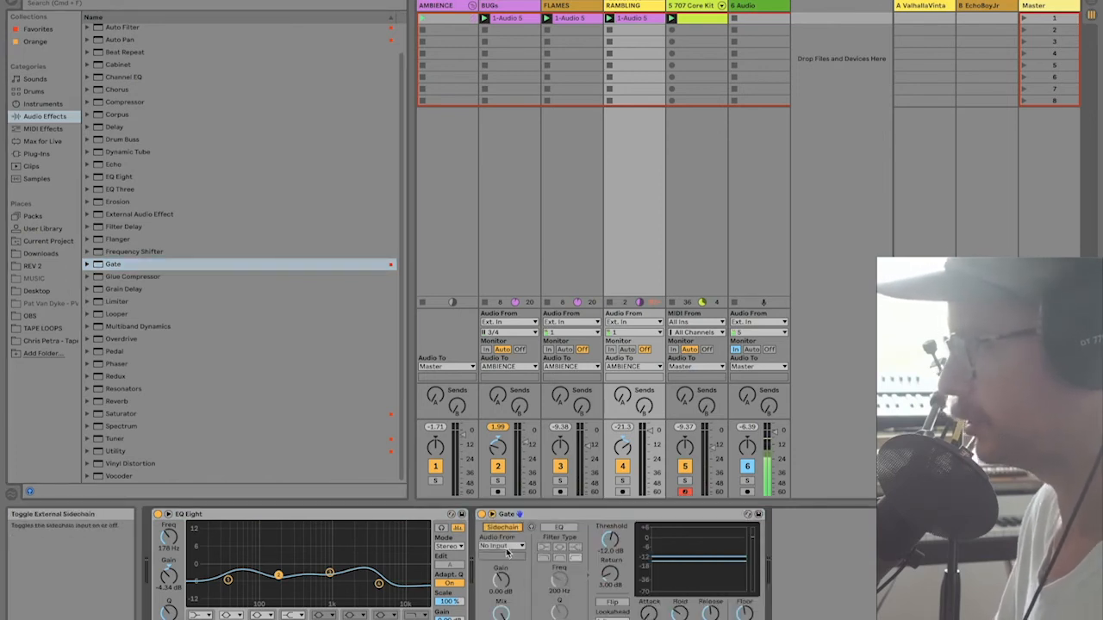
left_click(509, 547)
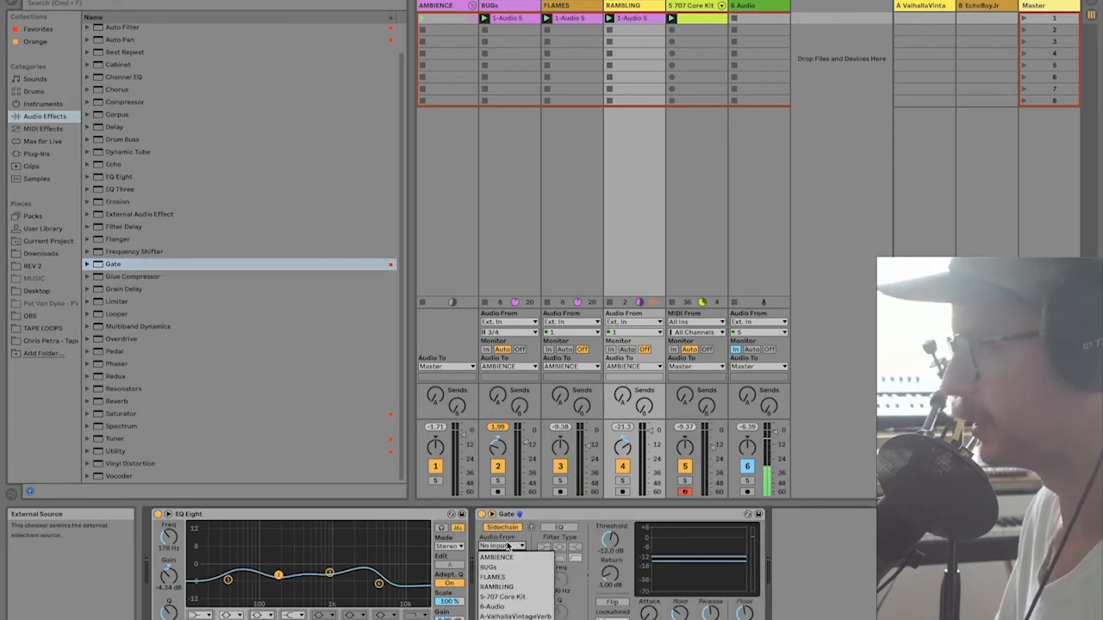
left_click(512, 597)
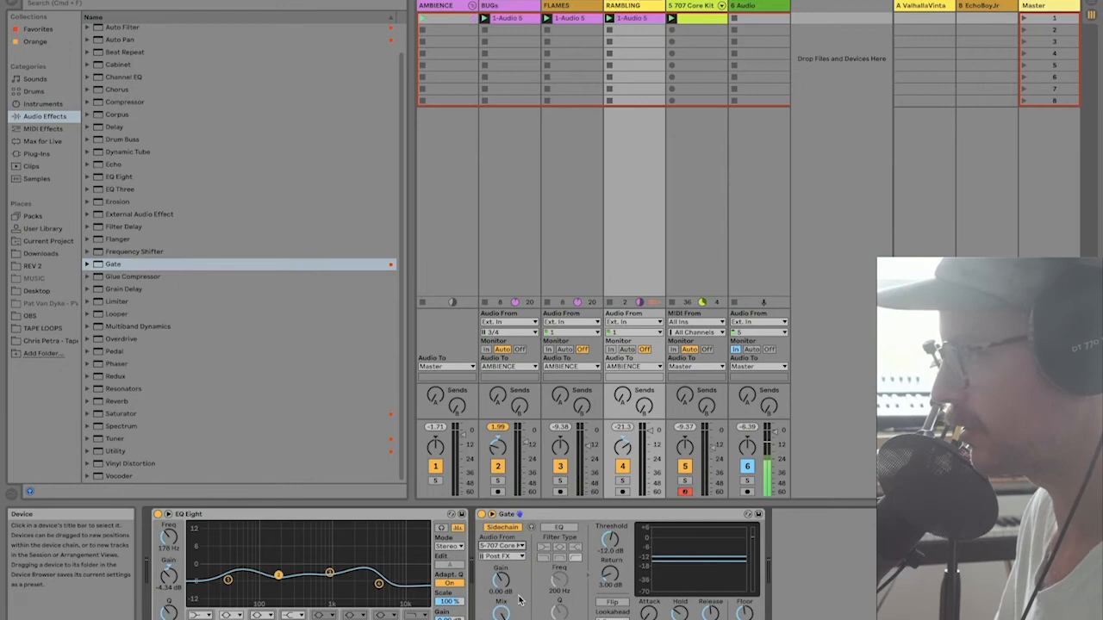
left_click(515, 547)
left_click(511, 550)
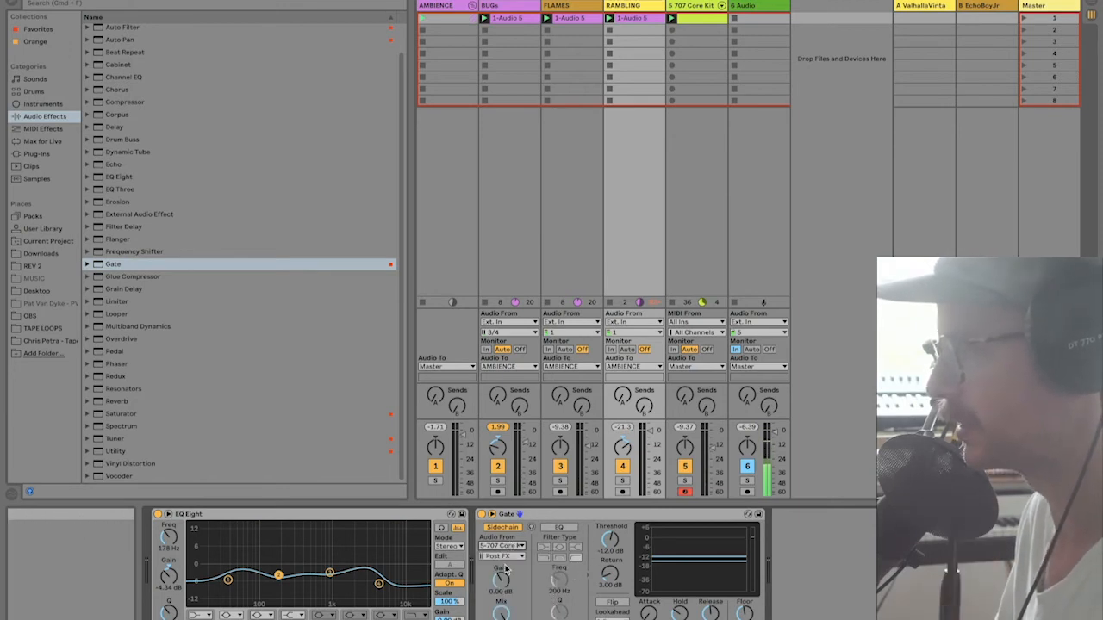
left_click(510, 557)
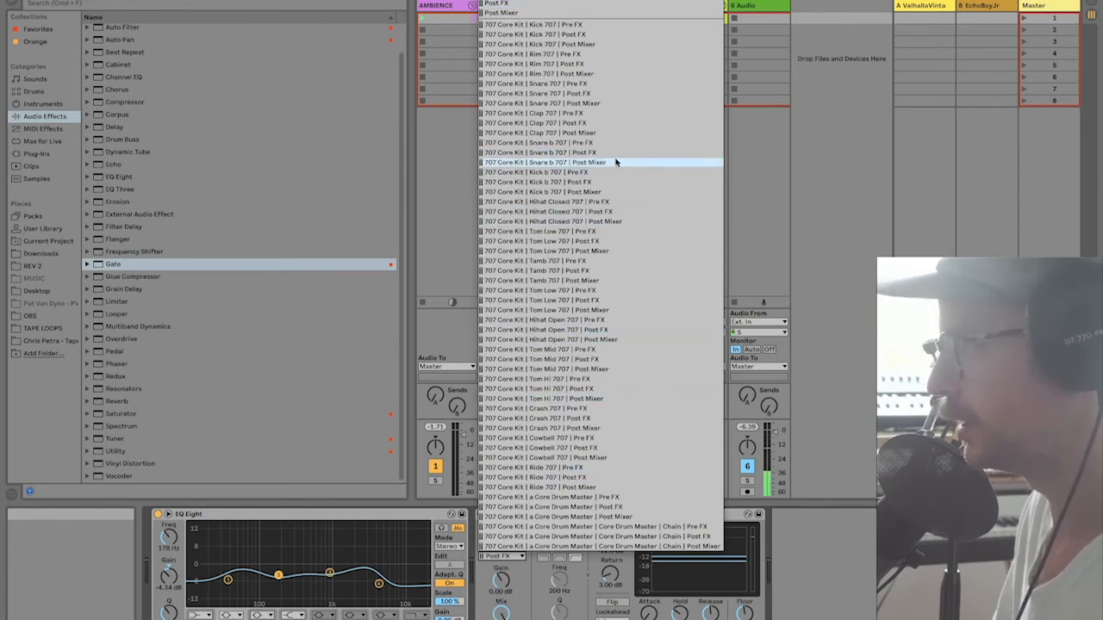
left_click(615, 203)
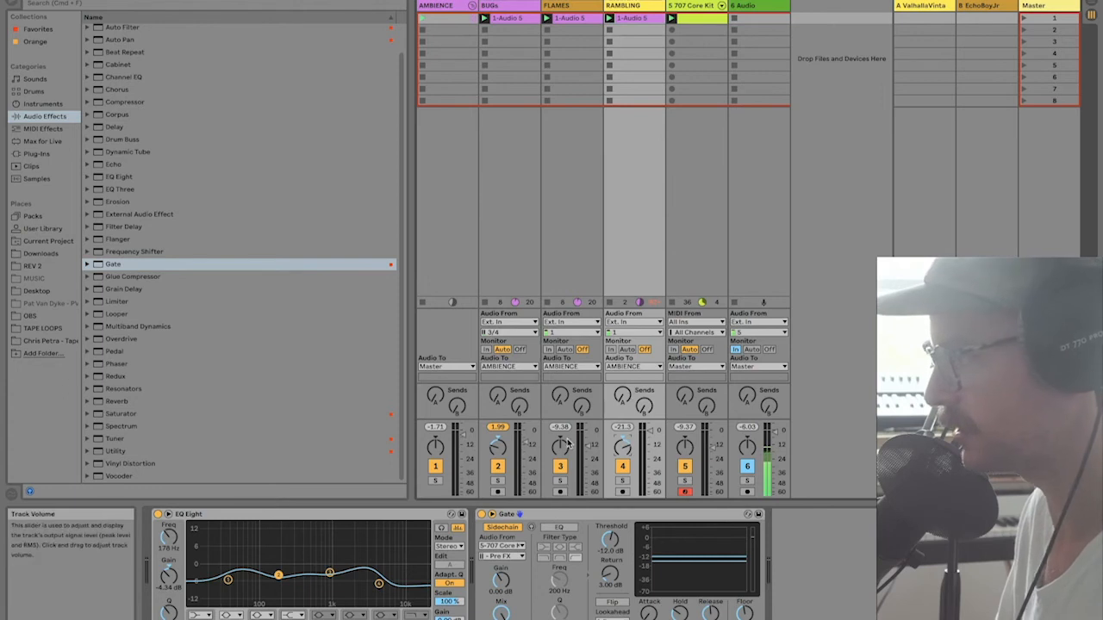
Step: Lower the RAMBLING track's volume, centre its pan and set its Gate threshold to -52.0 dB during playback
left_click_drag(650, 434, 649, 449)
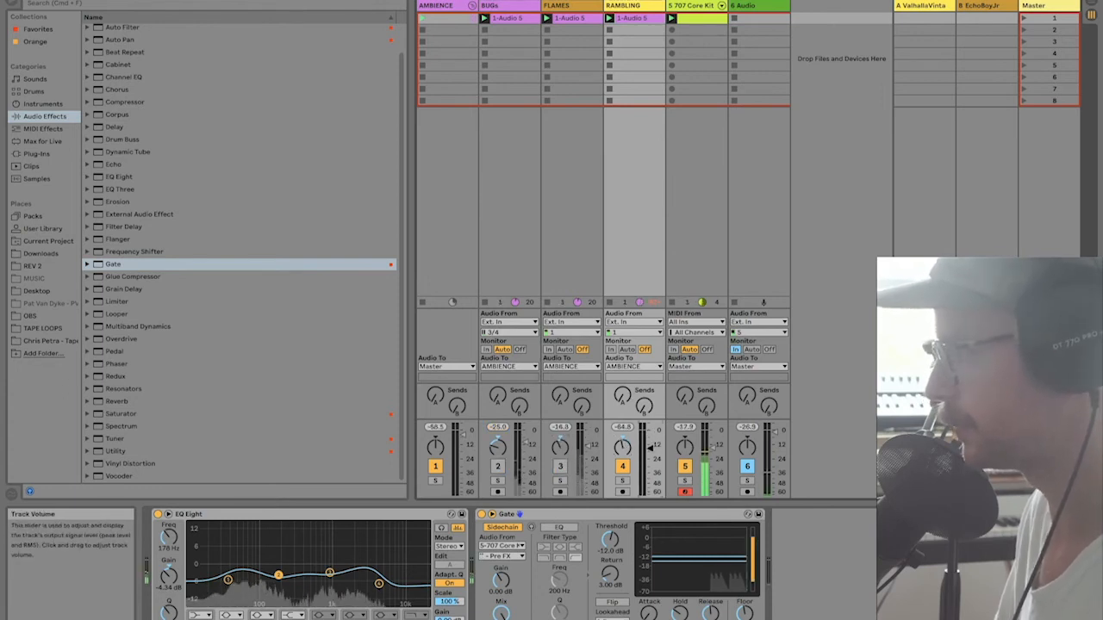
double_click(623, 448)
left_click_drag(609, 541, 609, 593)
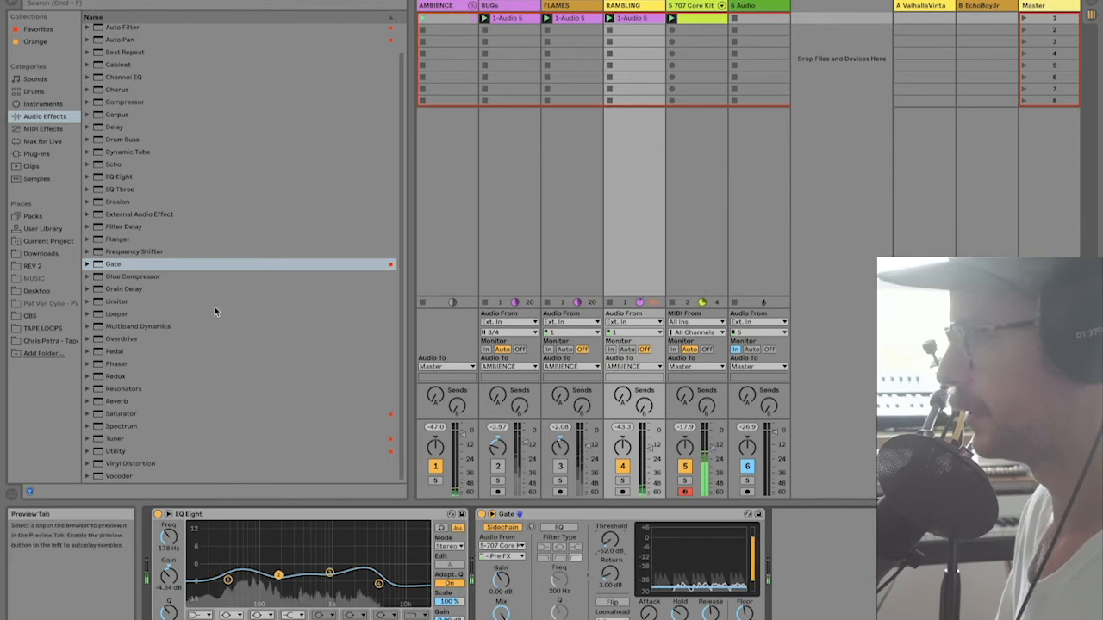
Step: Insert a Glue Compressor between RAMBLING's EQ Eight and Gate, with threshold about -18.4 dB and makeup about 16.5 dB
left_click(199, 276)
left_click_drag(396, 450, 590, 607)
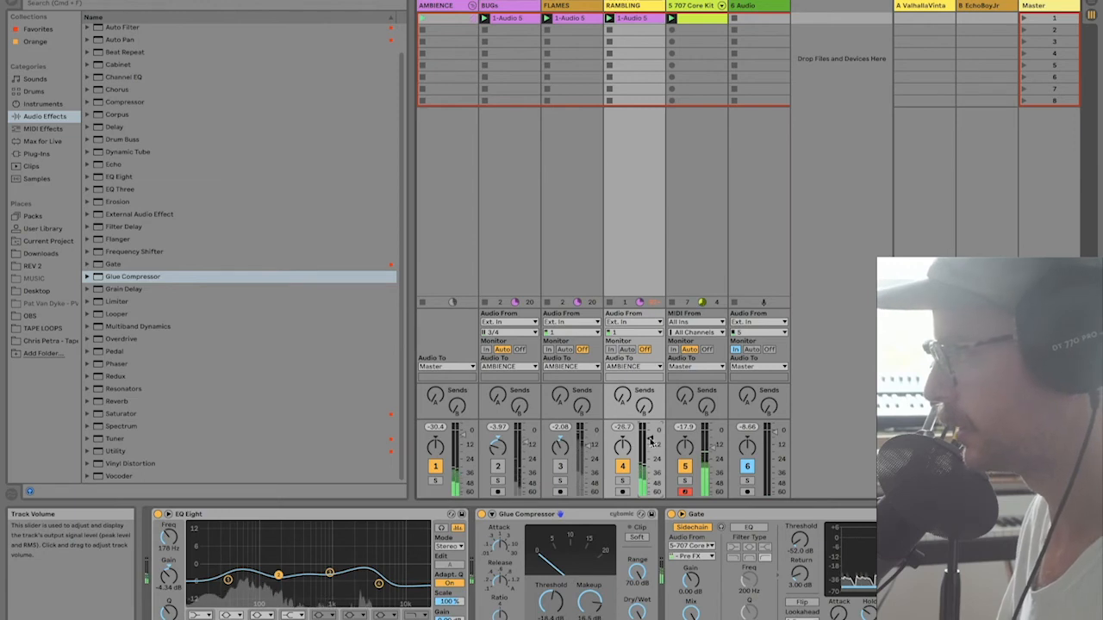
Step: Audition the gated loops by switching the FLAMES, BUGs, RAMBLING and 707 Core Kit tracks on and off, ending with all of them active
left_click(561, 466)
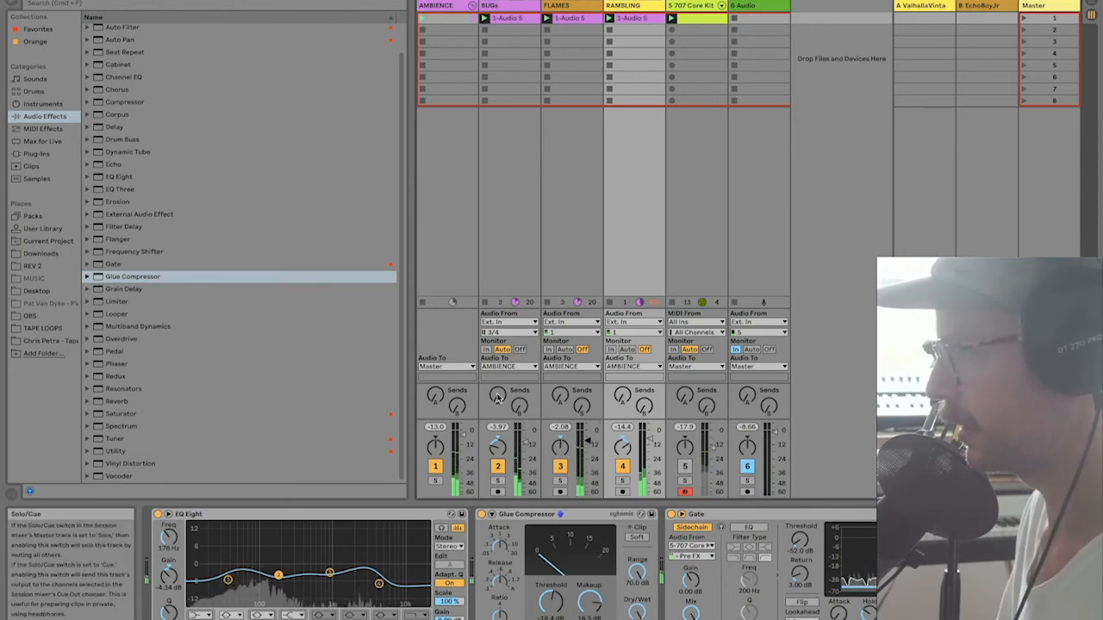
left_click(502, 7)
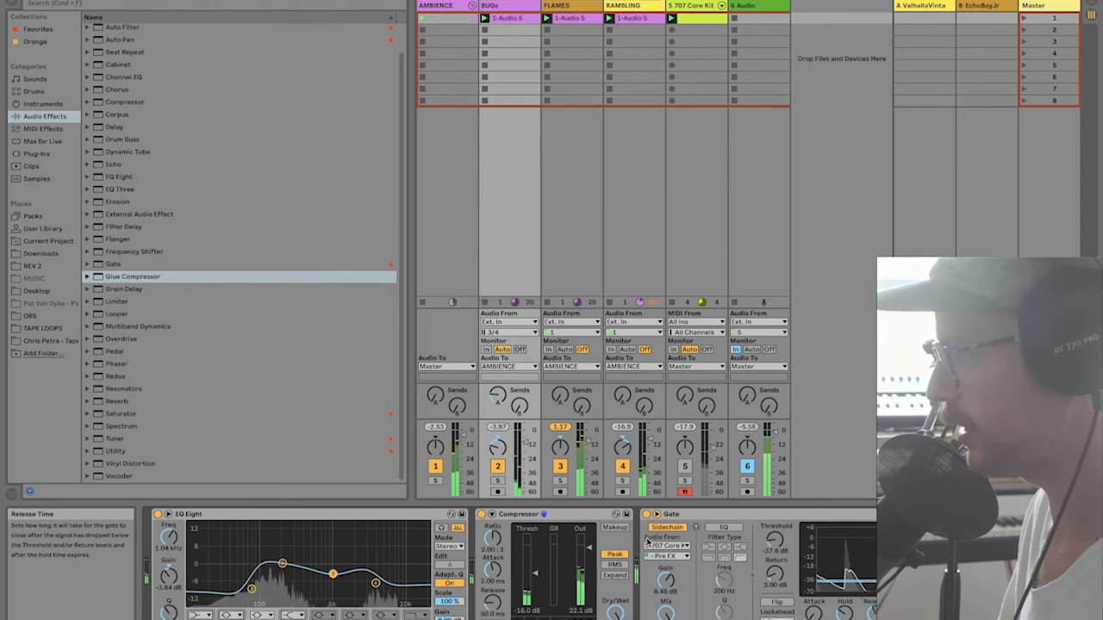
left_click(624, 468)
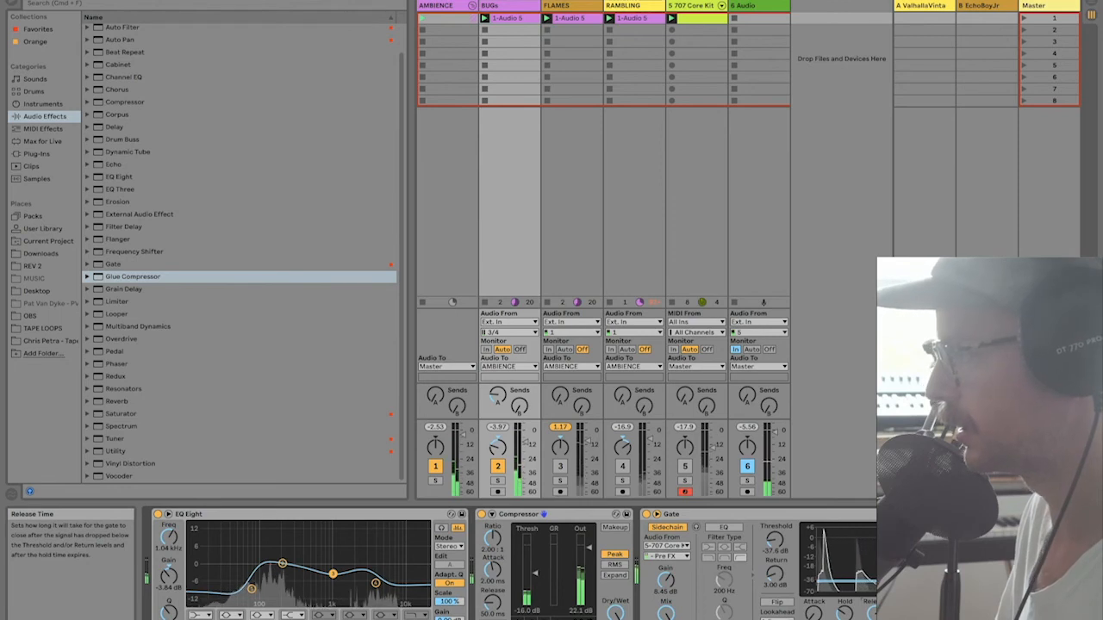
left_click(499, 466)
left_click(497, 466)
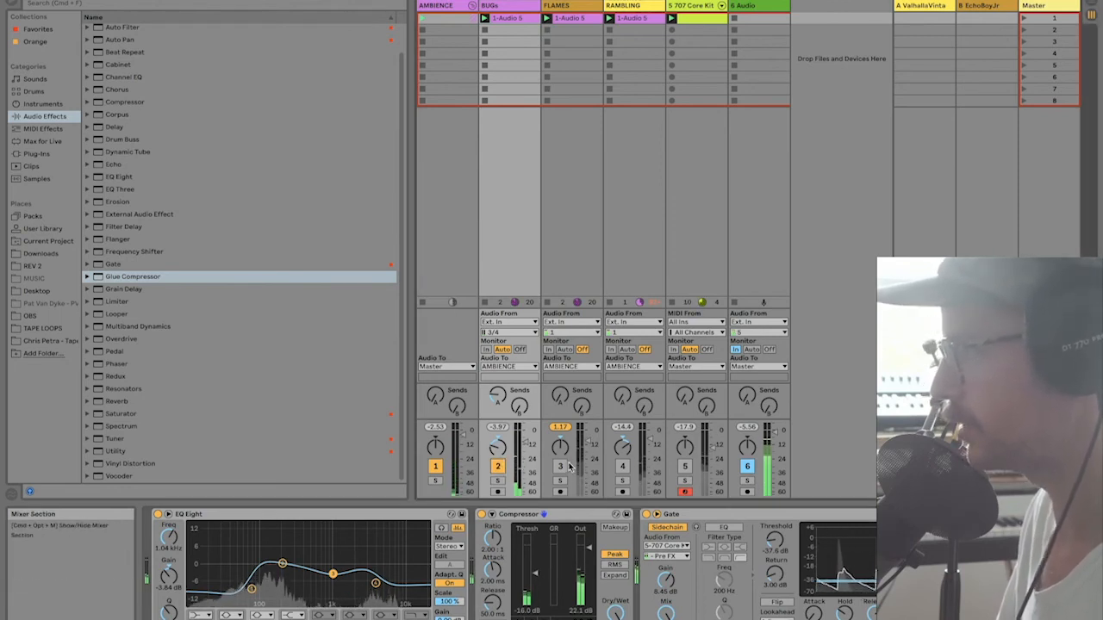
left_click(685, 467)
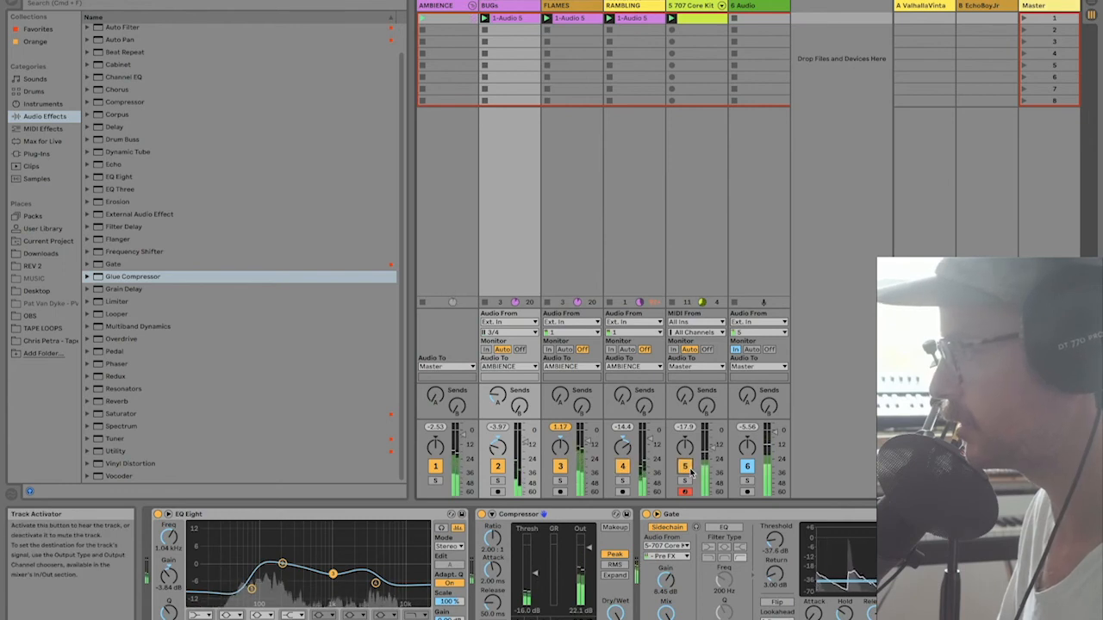
Step: Try the 707 Core Kit's monitoring options, return it to Auto and run a new beat clip in its third slot
left_click(707, 349)
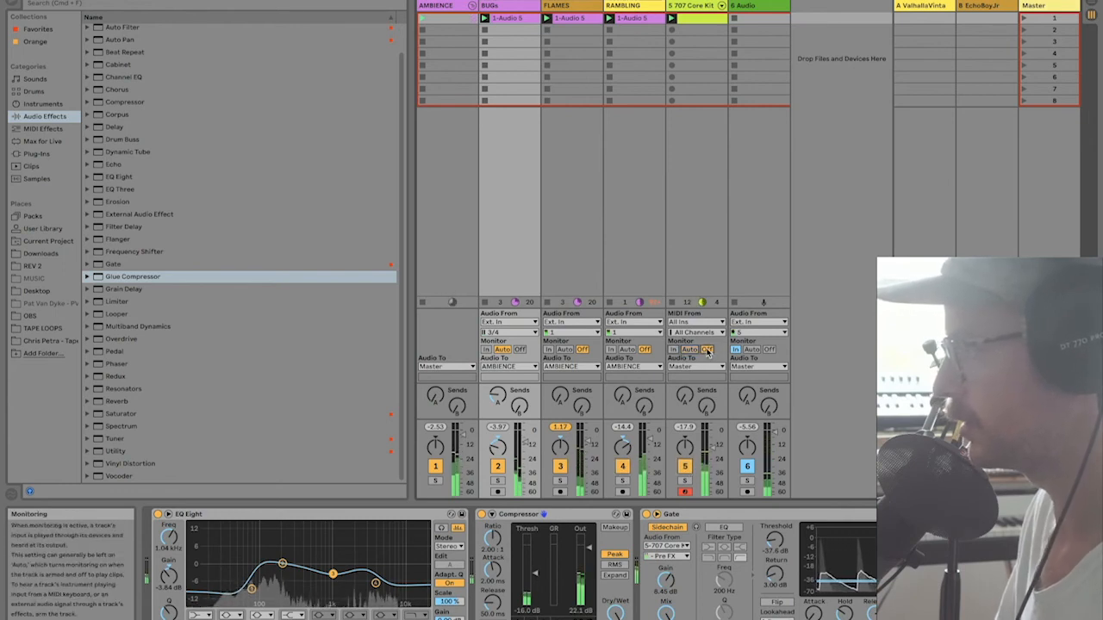
left_click(673, 302)
left_click(674, 349)
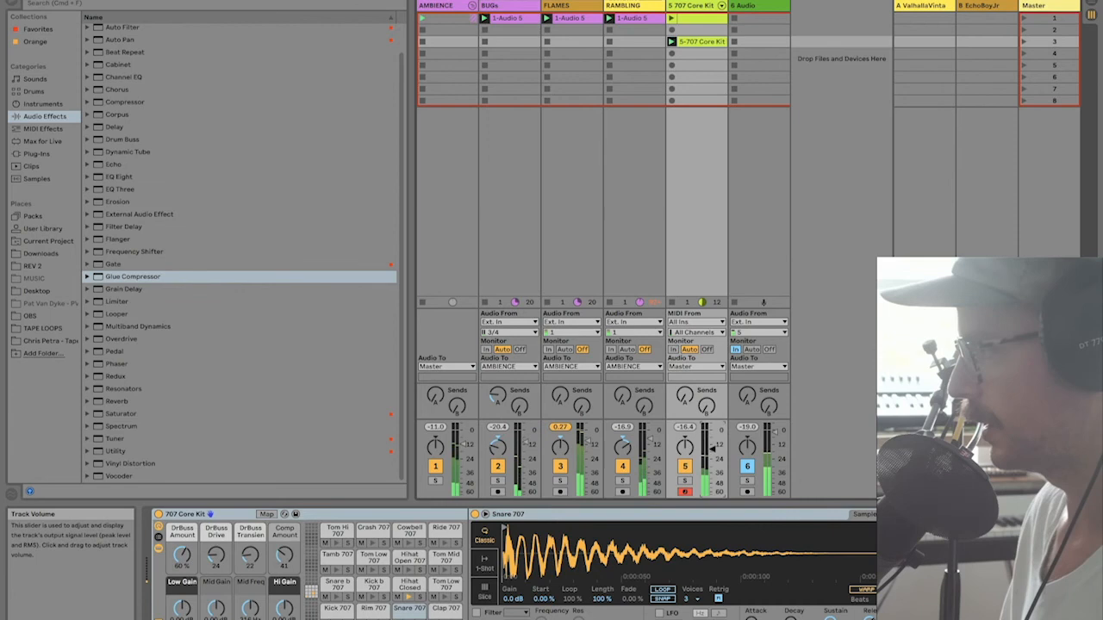
Step: Dip the 707 Core Kit's volume to hear the gated loops alone, bring it back up and raise the FLAMES track's Send A
left_click_drag(712, 448, 712, 480)
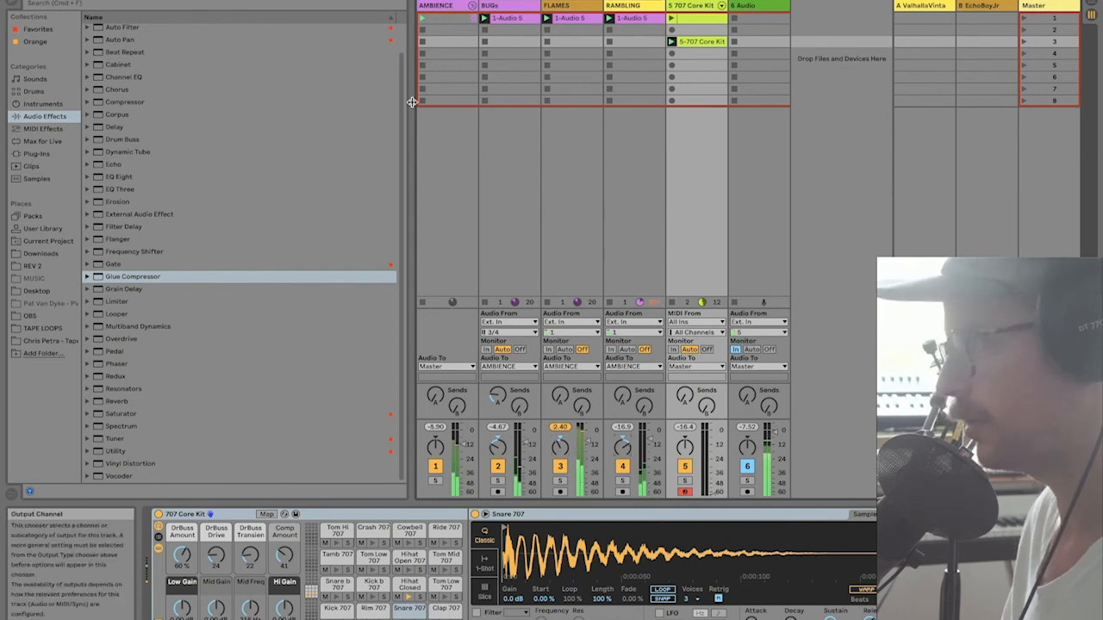
left_click(444, 5)
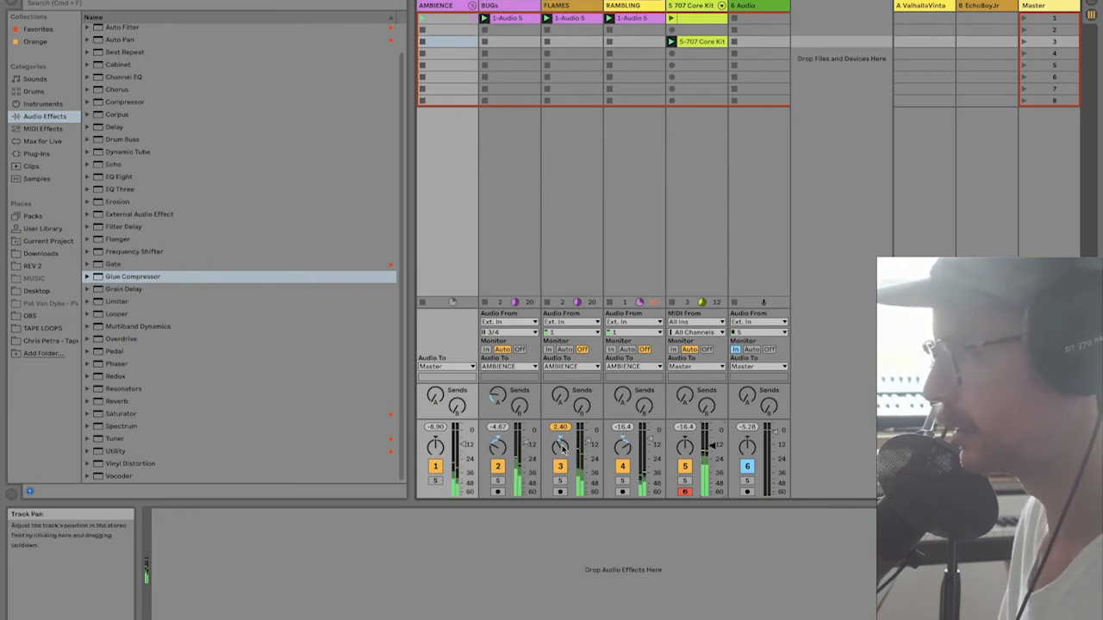
left_click_drag(560, 396, 560, 379)
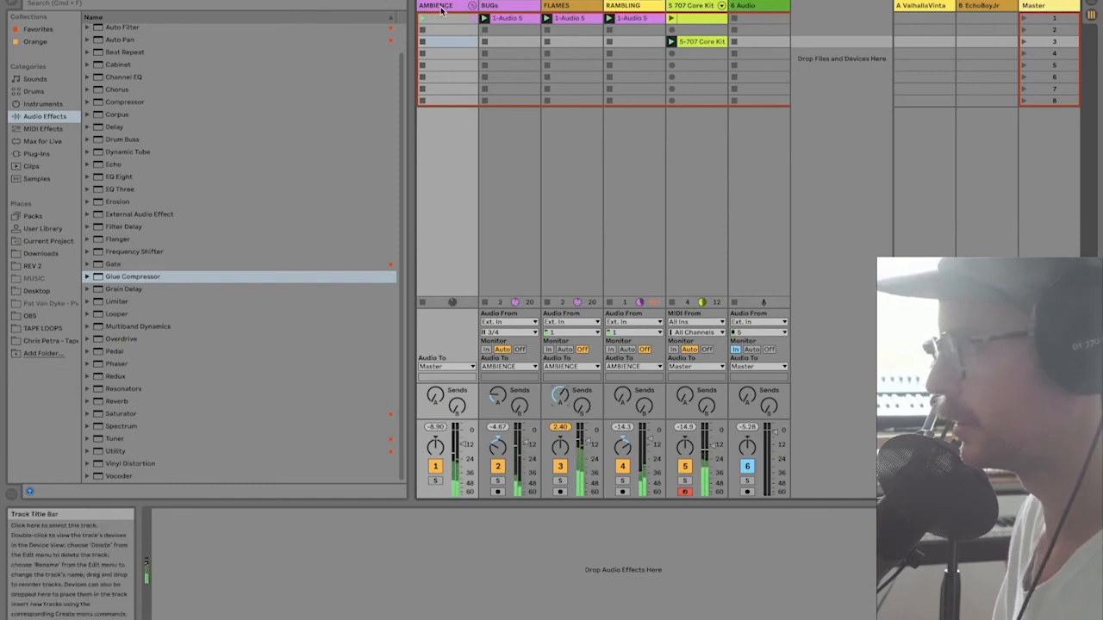
Step: Add an Echo to the AMBIENCE group with both delay times at 1/16, auditioning it with the 707 Core Kit off and back on
left_click(122, 164)
double_click(122, 163)
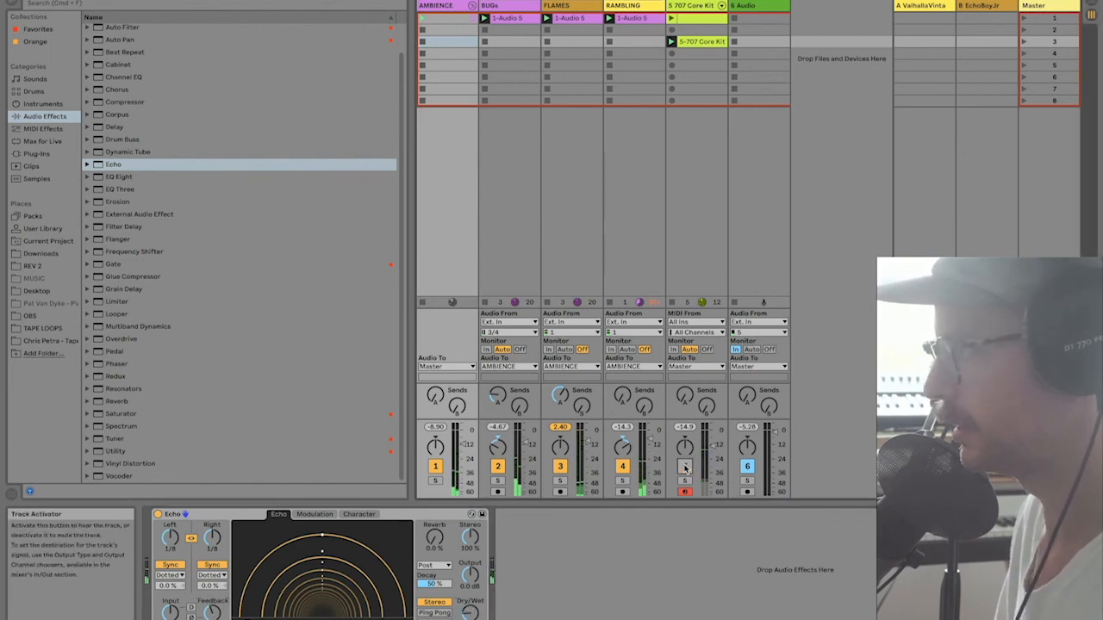
left_click_drag(212, 538, 212, 551)
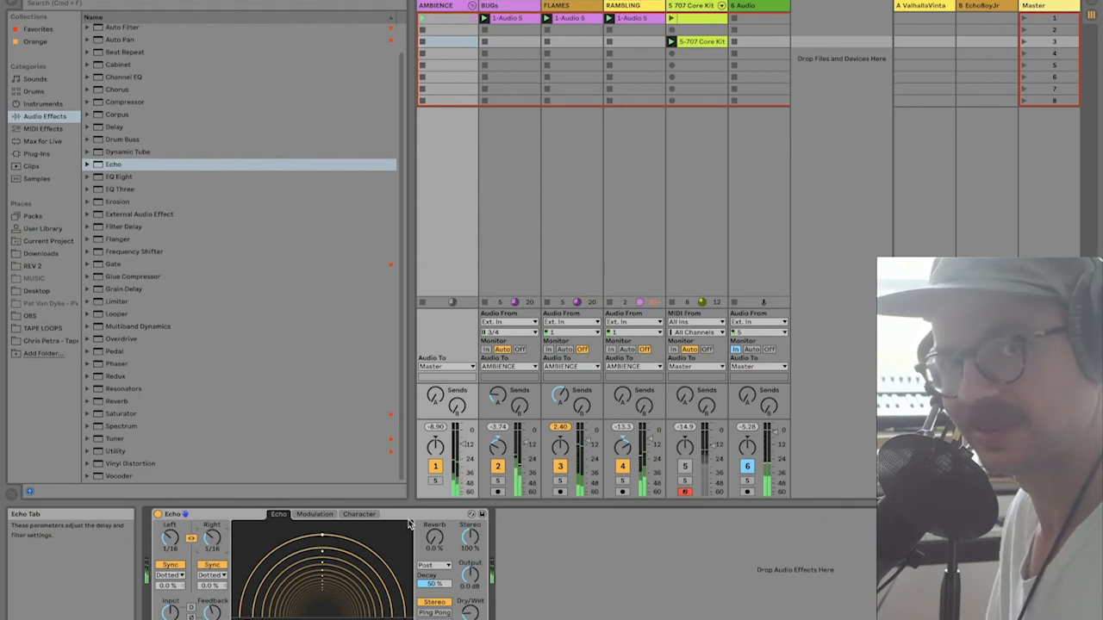
left_click(685, 466)
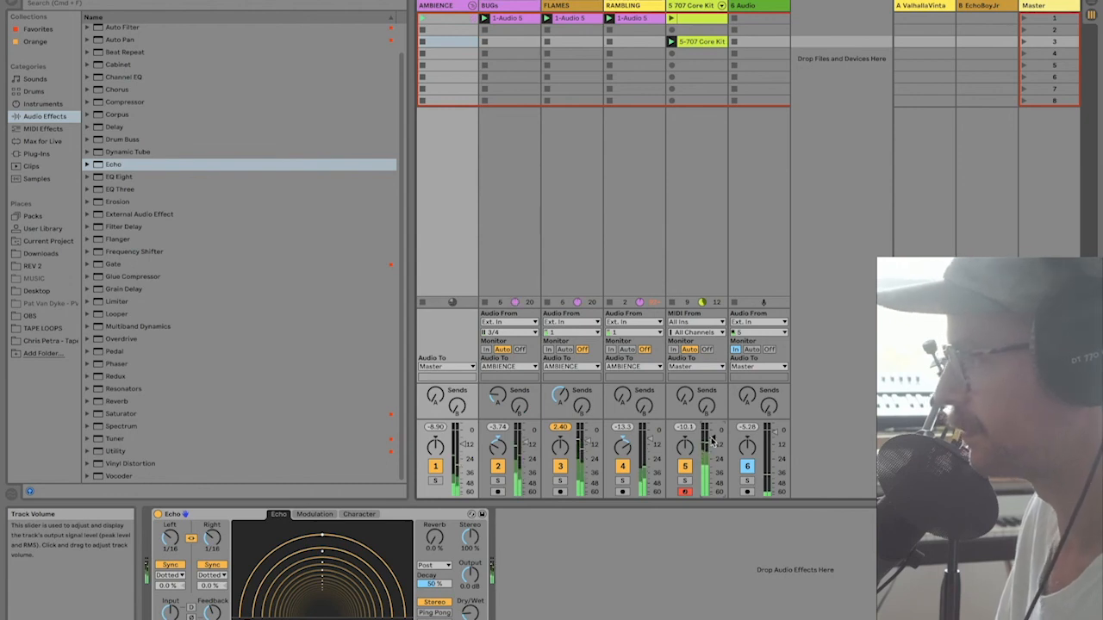